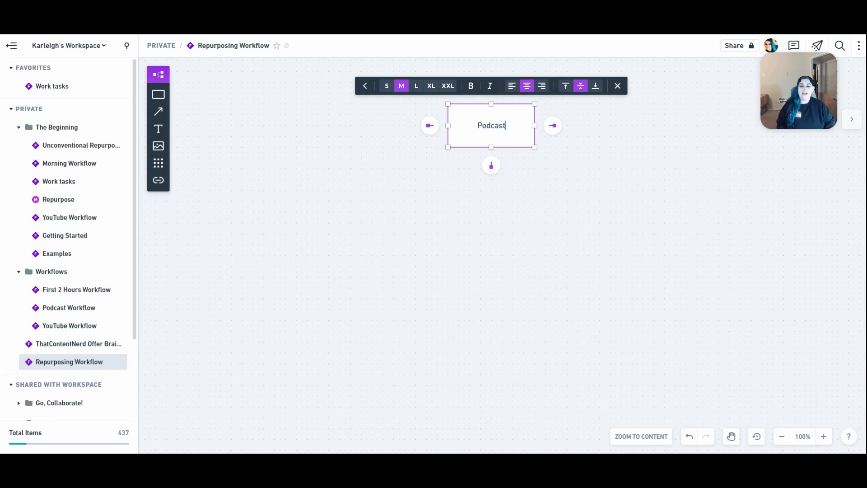
# Add a connected box labelled "Blog Post" below the Podcast box
pyautogui.click(441, 241)
pyautogui.click(501, 124)
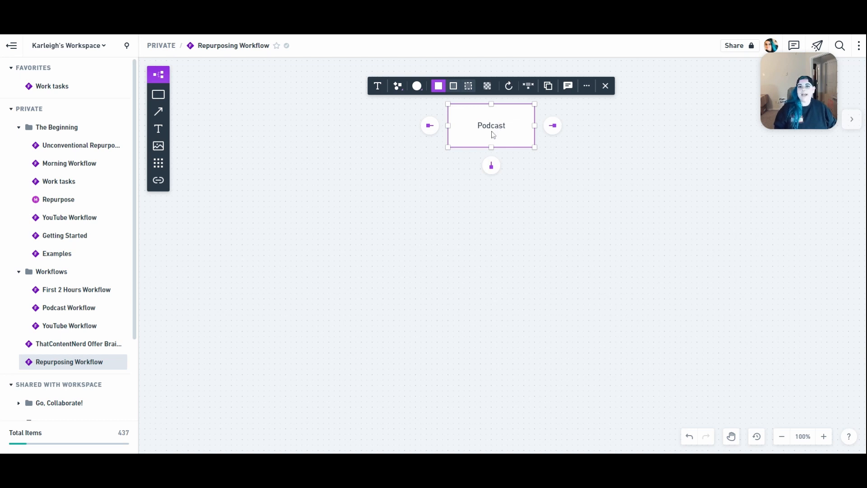
pyautogui.click(489, 164)
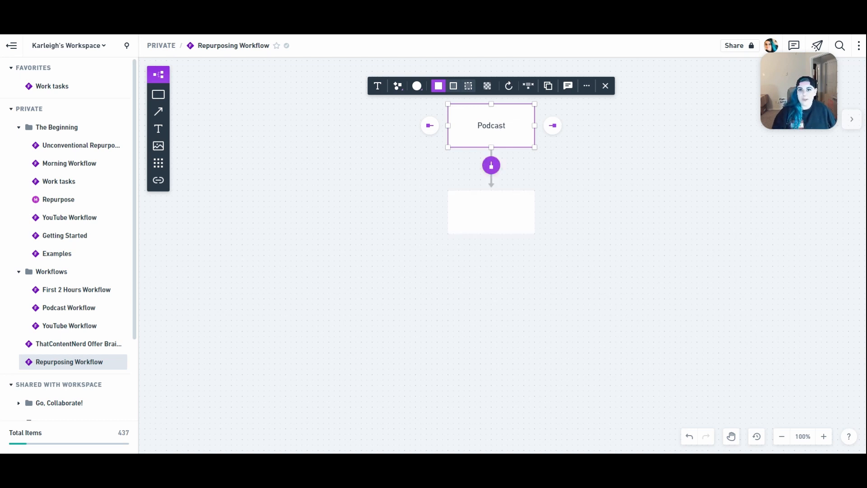
pyautogui.write('Blog Post')
# Add a connected box labelled "Pull Social Media Captions" below the Blog Post box
pyautogui.click(536, 302)
pyautogui.click(536, 302)
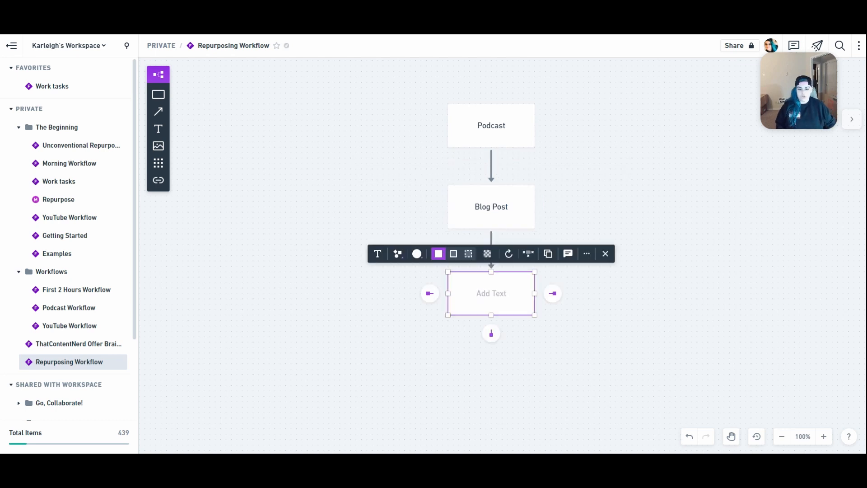
pyautogui.write('Pull Social Media')
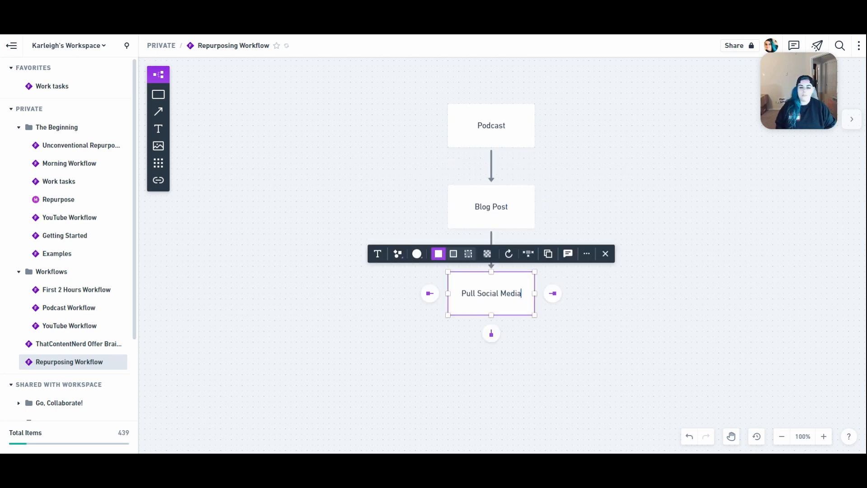
pyautogui.press('Return')
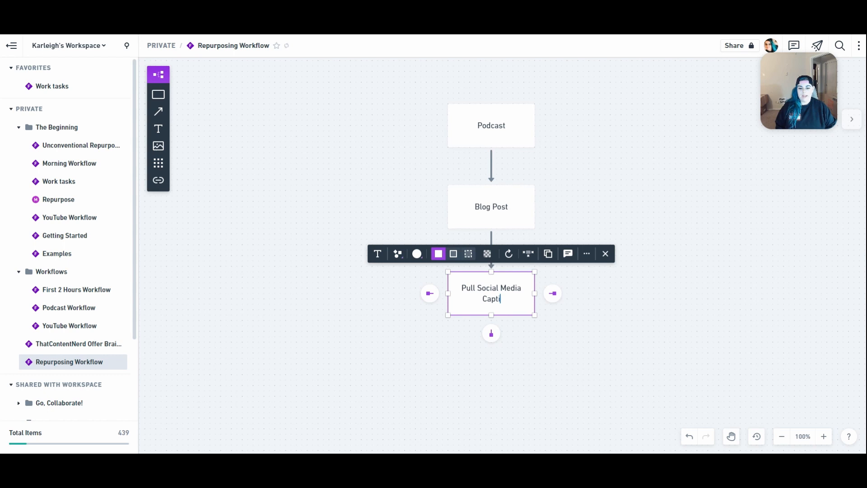
pyautogui.press('Escape')
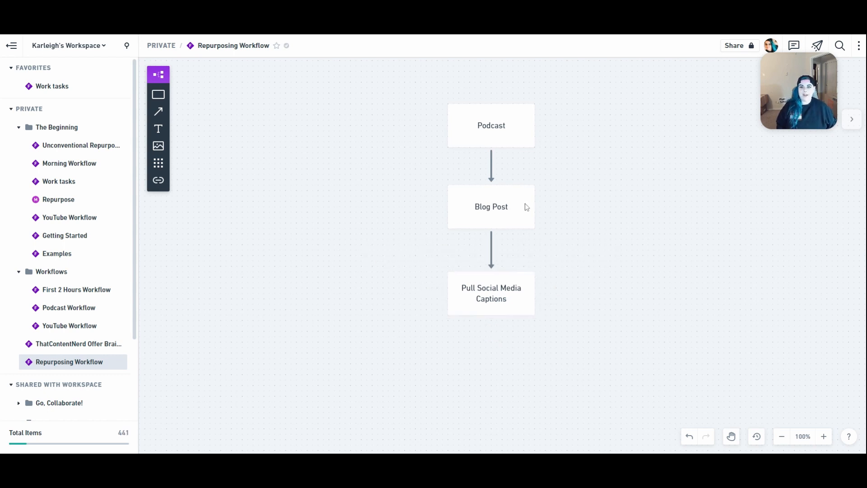
# Add a connected box labelled "Make Audiogram" to the right of the Podcast box
pyautogui.click(526, 121)
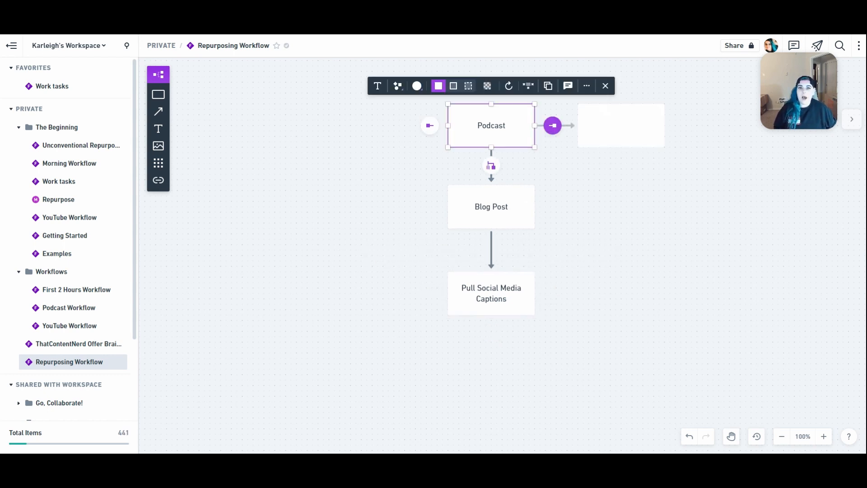
pyautogui.click(543, 131)
pyautogui.click(507, 128)
pyautogui.click(553, 125)
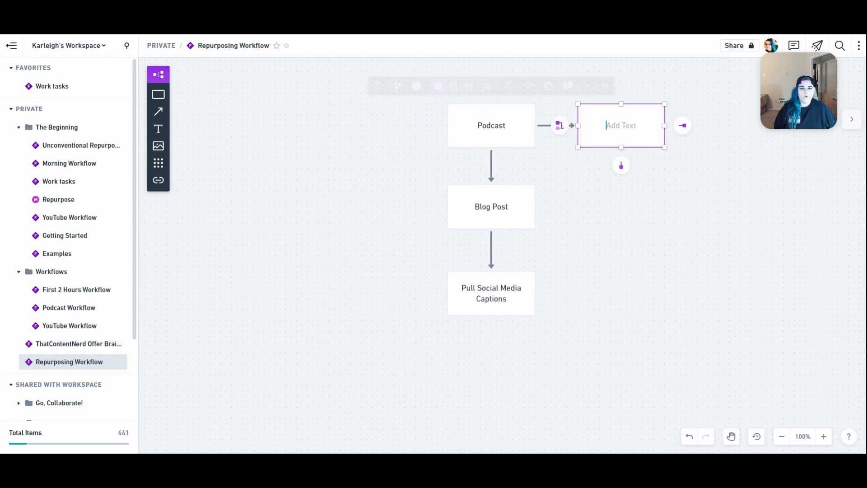
pyautogui.write('Make Audiogram')
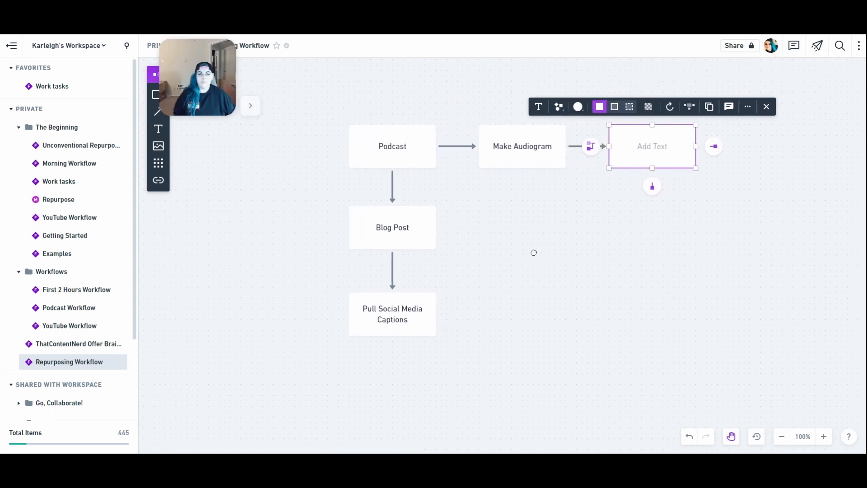
# Branch the Make Audiogram box into two connected boxes labelled "Schedule on Instagram" and "Schedule to Facebook"
pyautogui.moveTo(534, 251); pyautogui.dragTo(491, 237)
pyautogui.write('Schedule on Instagram')
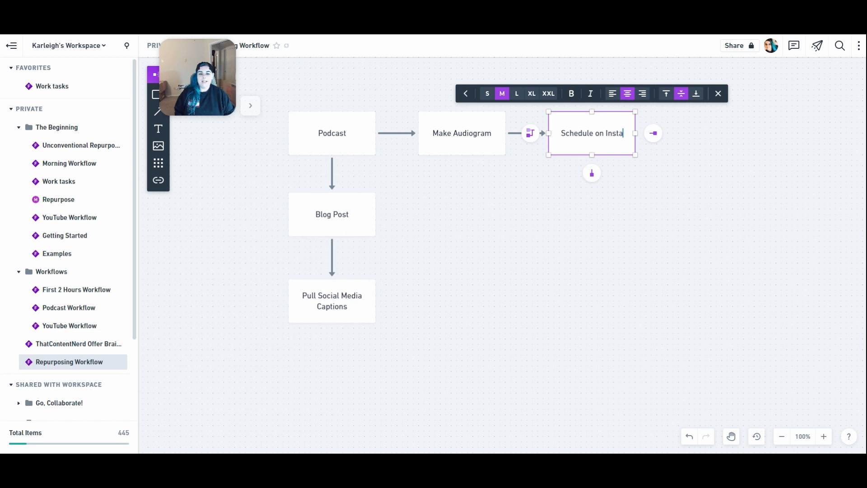
pyautogui.moveTo(548, 155); pyautogui.dragTo(542, 135)
pyautogui.click(518, 134)
pyautogui.click(493, 137)
pyautogui.click(523, 134)
pyautogui.moveTo(596, 116); pyautogui.dragTo(595, 99)
pyautogui.moveTo(594, 176); pyautogui.dragTo(595, 166)
pyautogui.write('Schedule to Facebook')
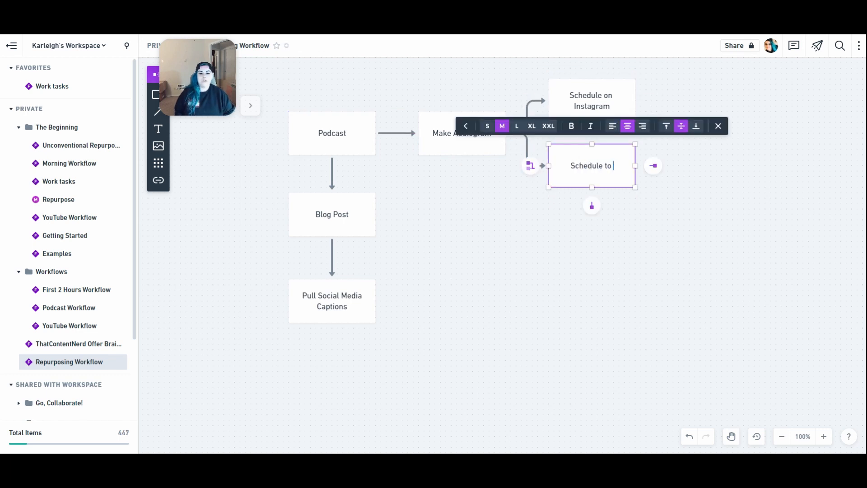
# Connect an "Instagram Posts" box below and a "Facebook Posts" box to the right of Pull Social Media Captions
pyautogui.click(353, 305)
pyautogui.click(332, 341)
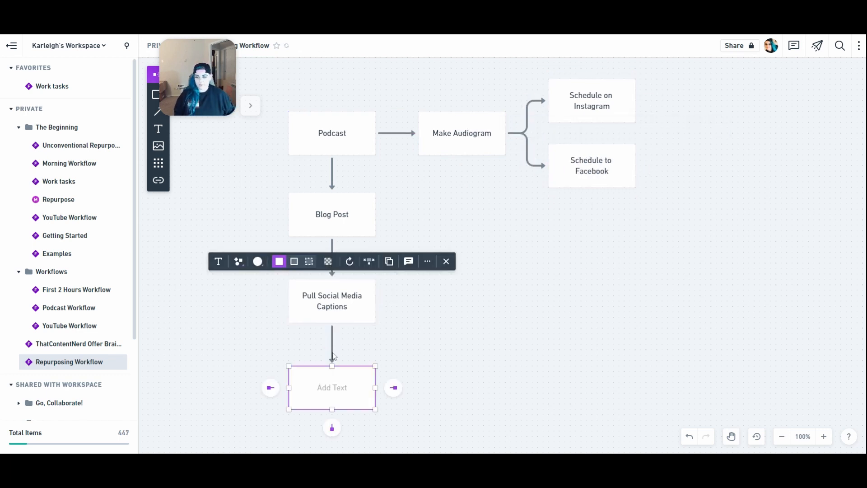
pyautogui.write('Instagram Posts')
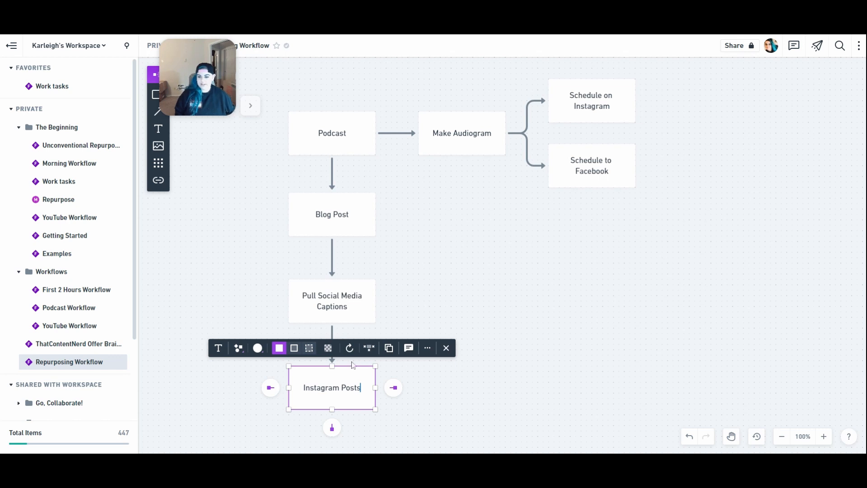
pyautogui.click(359, 311)
pyautogui.click(393, 300)
pyautogui.write('Facebook Posts')
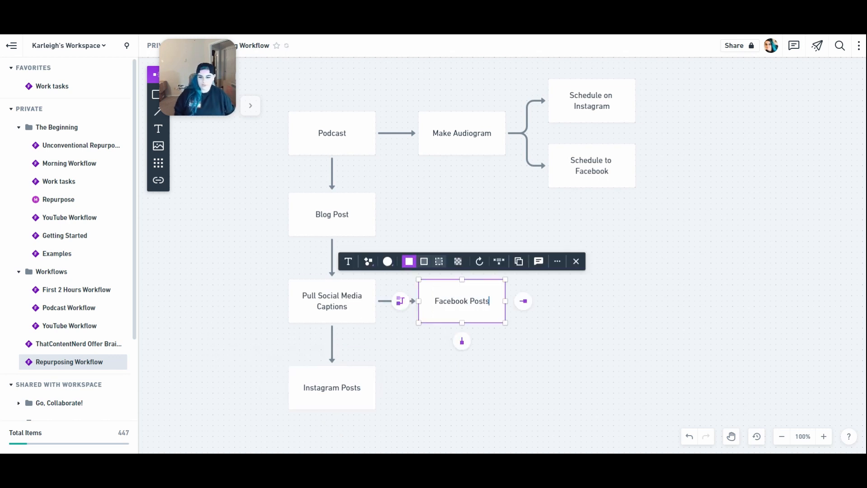
pyautogui.press('Escape')
# Add a connected box to the left of Blog Post with the two-line label "LinkedIn Articl"
pyautogui.click(345, 233)
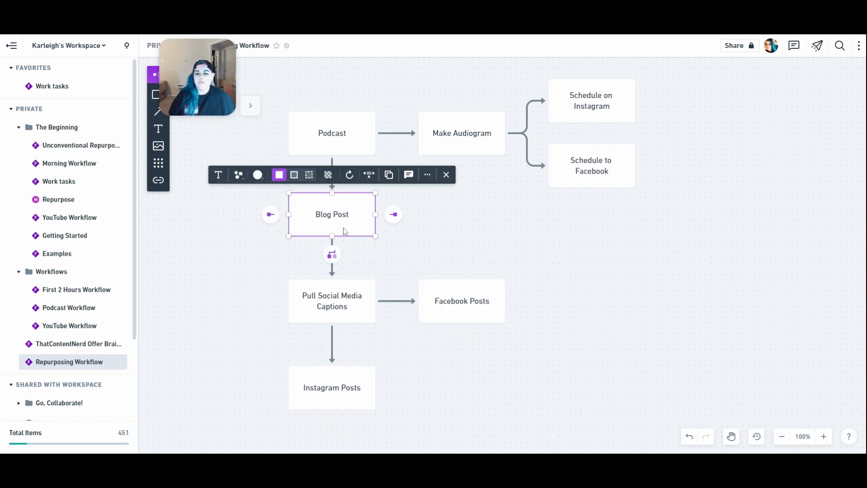
pyautogui.click(394, 214)
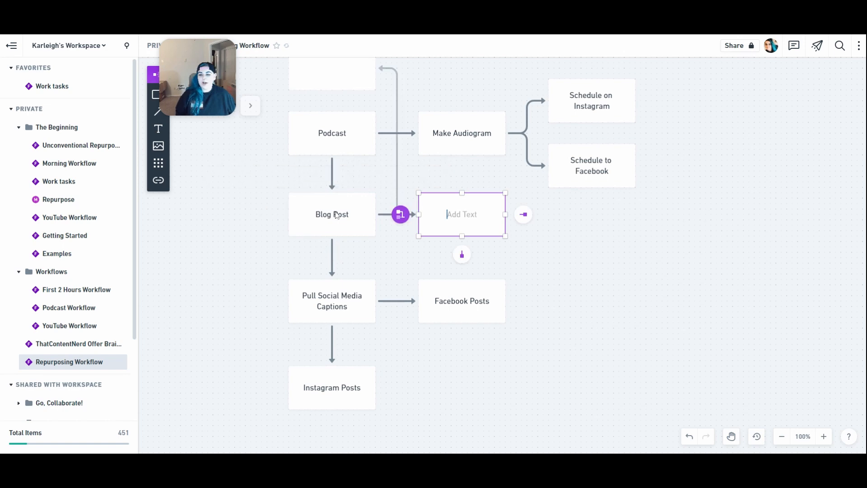
pyautogui.click(533, 246)
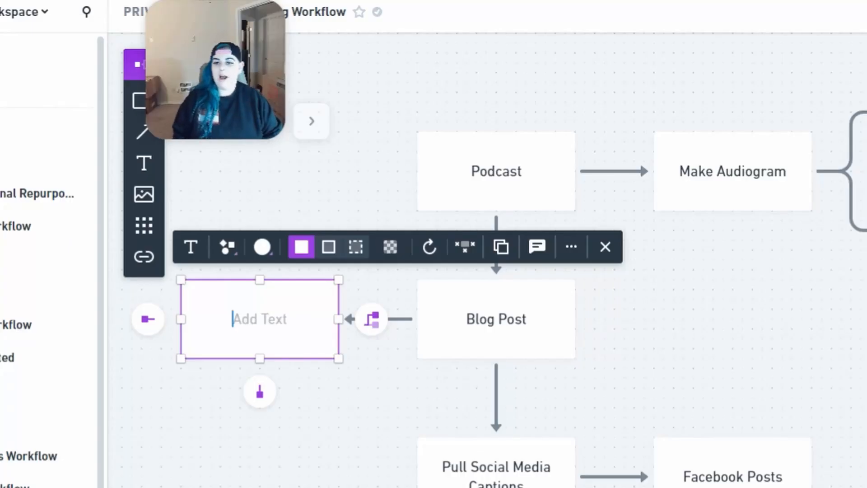
pyautogui.write('LinkedIn')
pyautogui.press('Return')
pyautogui.write('Articl')
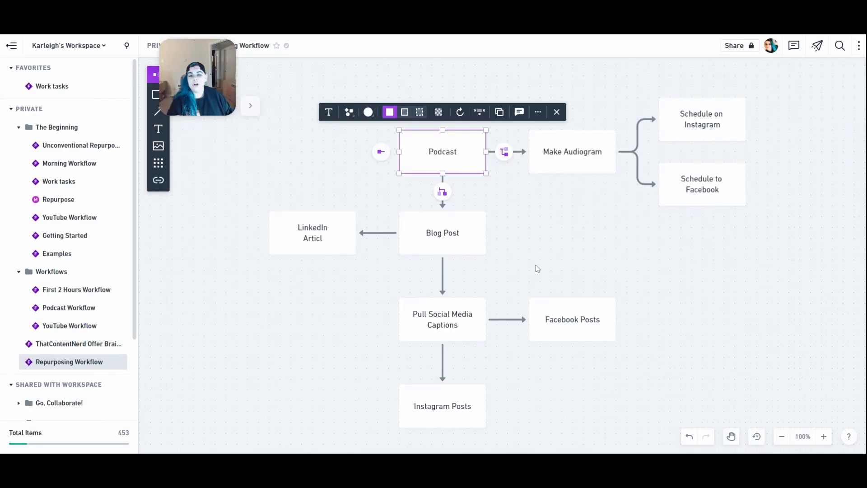
# Add a connected box labelled "Turn into Script for YouTube Video" to the right of the Blog Post box
pyautogui.click(465, 250)
pyautogui.hotkey('ctrl', 'Right')
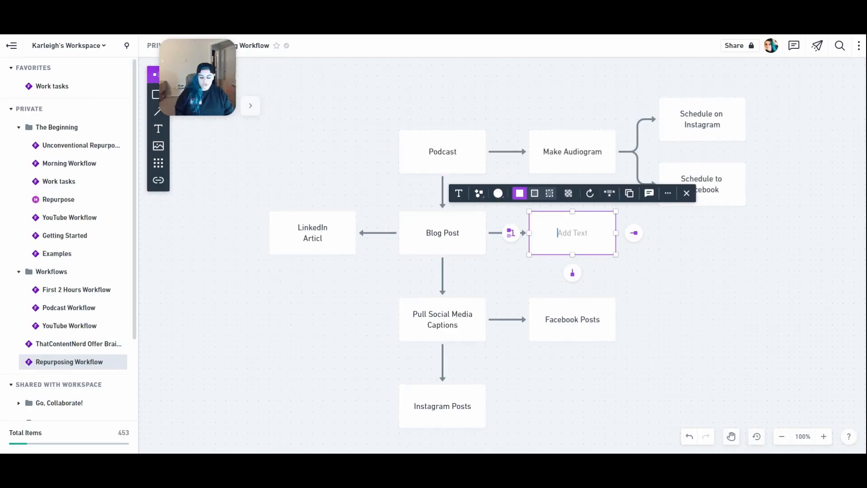
pyautogui.write('Turn into Script for YouTube Video')
pyautogui.press('Escape')
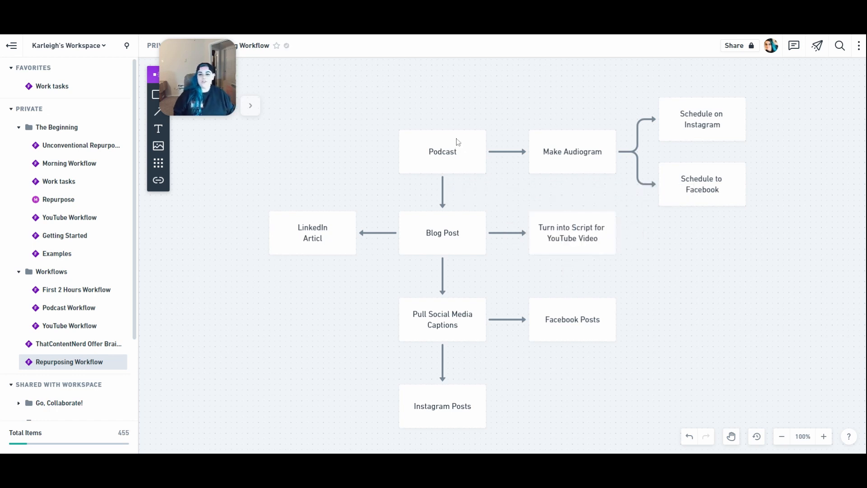
pyautogui.click(466, 159)
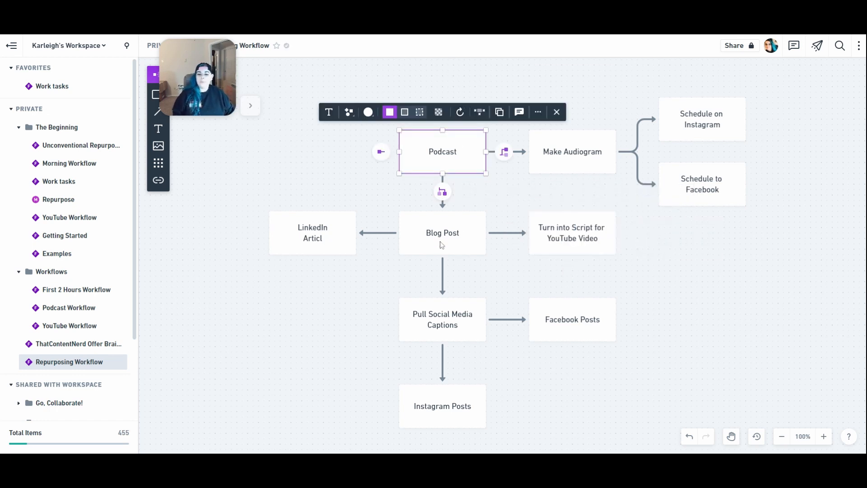
pyautogui.click(673, 360)
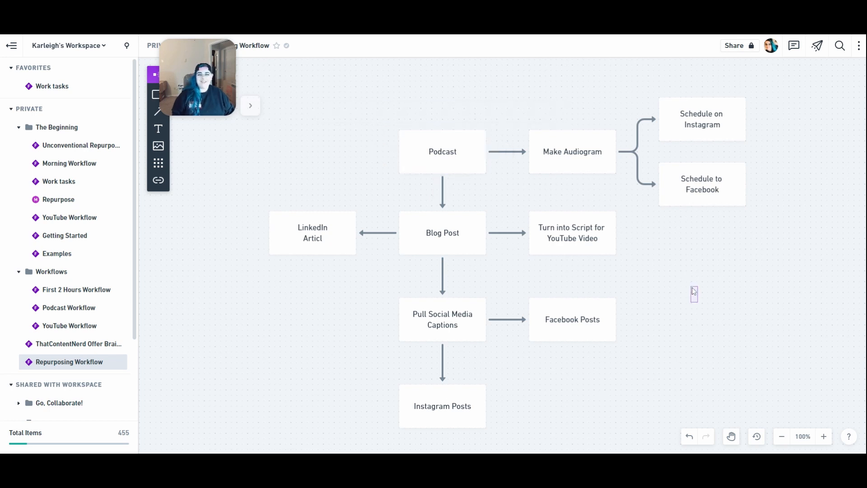
pyautogui.rightClick(691, 294)
pyautogui.click(653, 256)
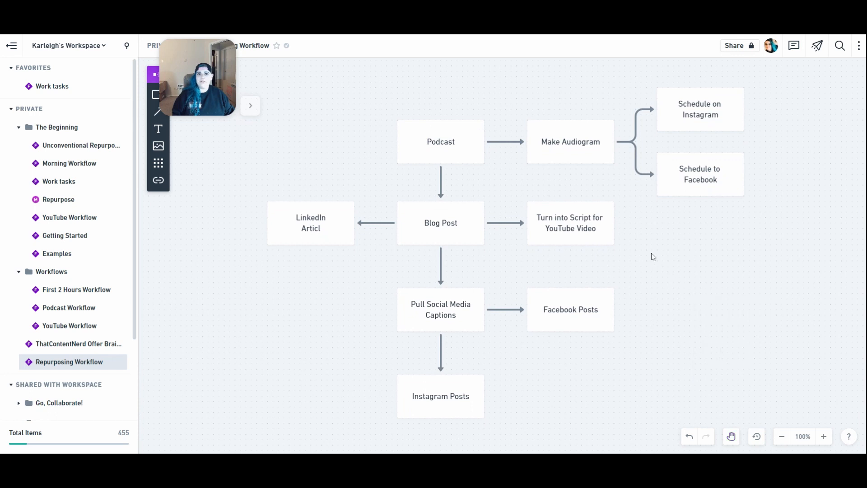
# Fill the Podcast box with dark purple
pyautogui.click(447, 143)
pyautogui.click(384, 102)
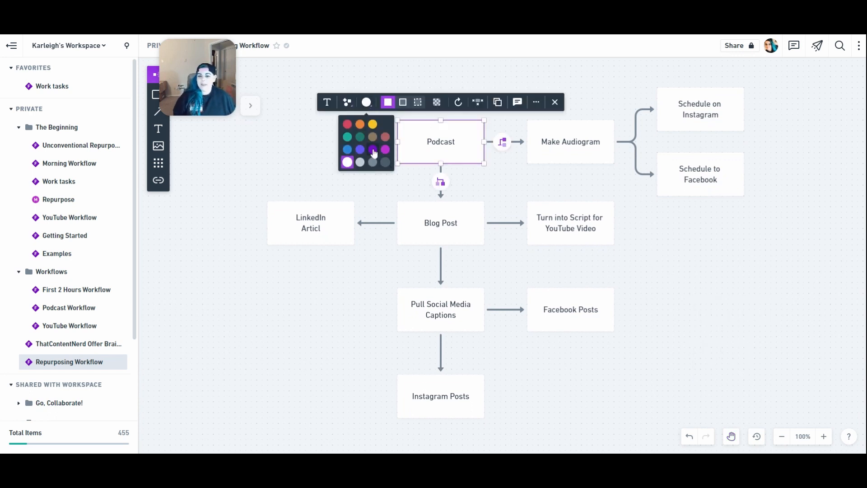
pyautogui.click(383, 166)
pyautogui.click(683, 252)
# Fill the Blog Post and Make Audiogram boxes with the blue-violet colour
pyautogui.click(470, 212)
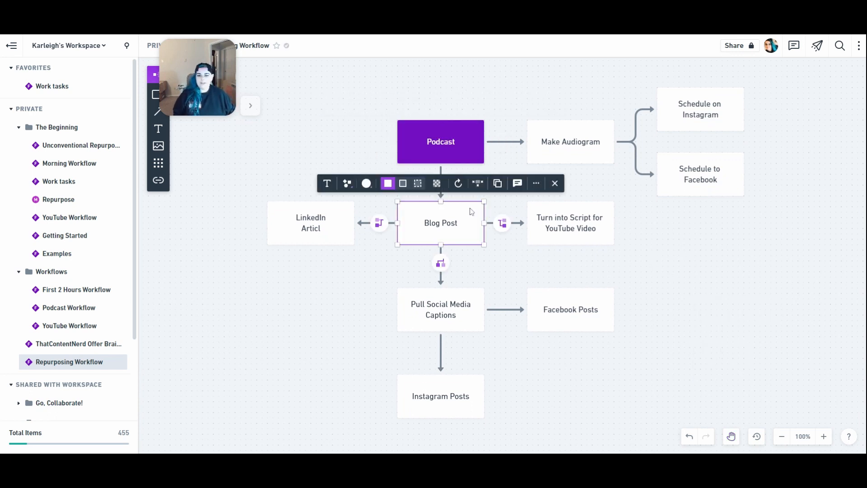
pyautogui.click(367, 183)
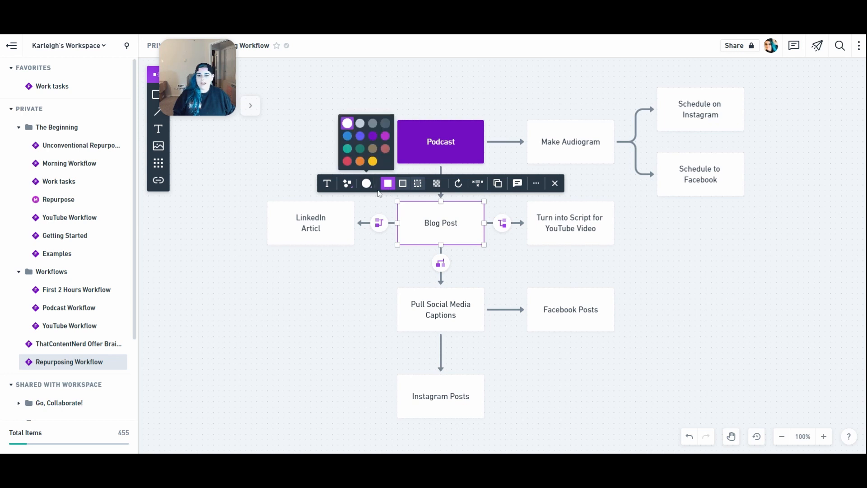
pyautogui.click(360, 136)
pyautogui.click(565, 136)
pyautogui.click(496, 102)
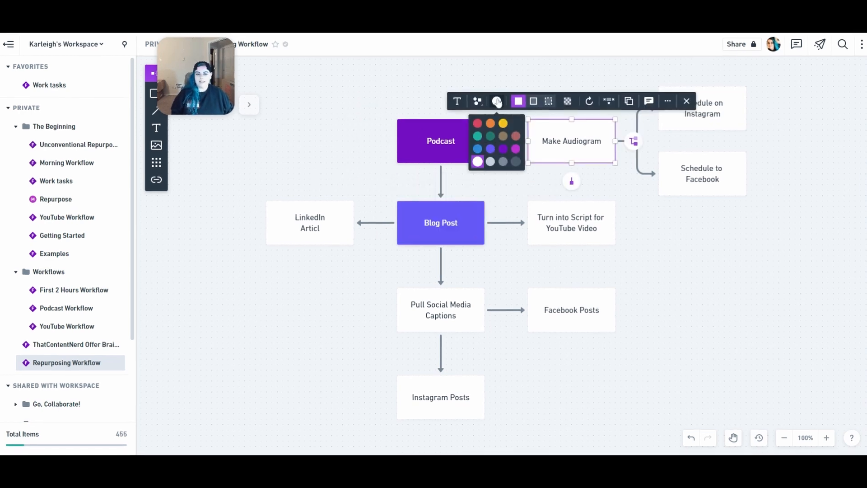
pyautogui.click(490, 148)
# Correct the box label left of Blog Post to "LinkedIn Article" and fill that box with teal
pyautogui.doubleClick(322, 229)
pyautogui.write('e')
pyautogui.click(236, 183)
pyautogui.click(219, 149)
pyautogui.click(440, 309)
pyautogui.click(308, 216)
pyautogui.click(223, 179)
pyautogui.click(204, 142)
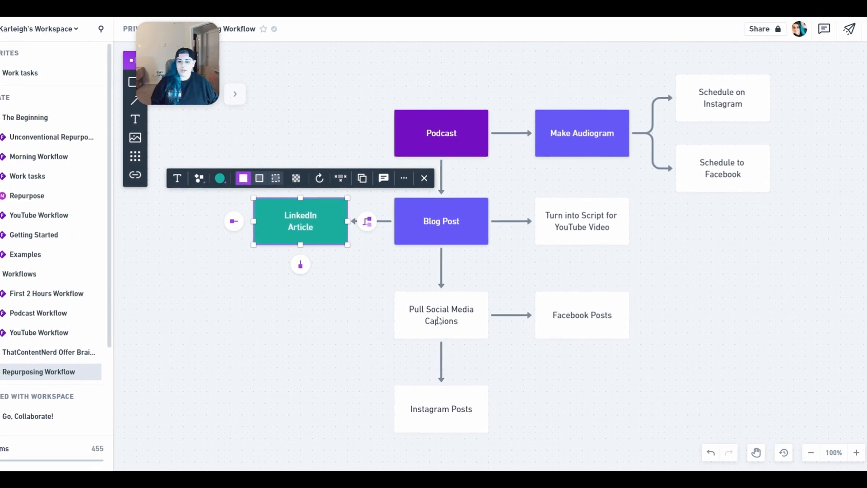
# Fill the Pull Social Media Captions, Turn into Script for YouTube Video and both Schedule boxes with teal
pyautogui.click(438, 319)
pyautogui.click(362, 271)
pyautogui.click(342, 235)
pyautogui.click(579, 221)
pyautogui.click(501, 179)
pyautogui.click(633, 78)
# Fill the Instagram Posts and Facebook Posts boxes with medium grey
pyautogui.click(442, 419)
pyautogui.click(356, 374)
pyautogui.click(334, 319)
pyautogui.hotkey('ctrl', 'z')
pyautogui.click(356, 374)
pyautogui.click(363, 304)
pyautogui.click(591, 320)
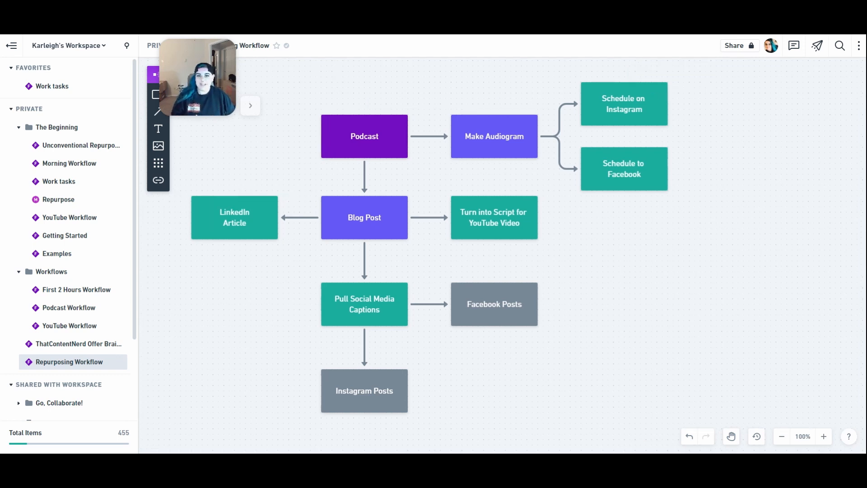
# Move the Podcast box up and to the left, leaving a wide gap above the Blog Post row
pyautogui.moveTo(572, 227); pyautogui.dragTo(720, 278)
pyautogui.click(529, 194)
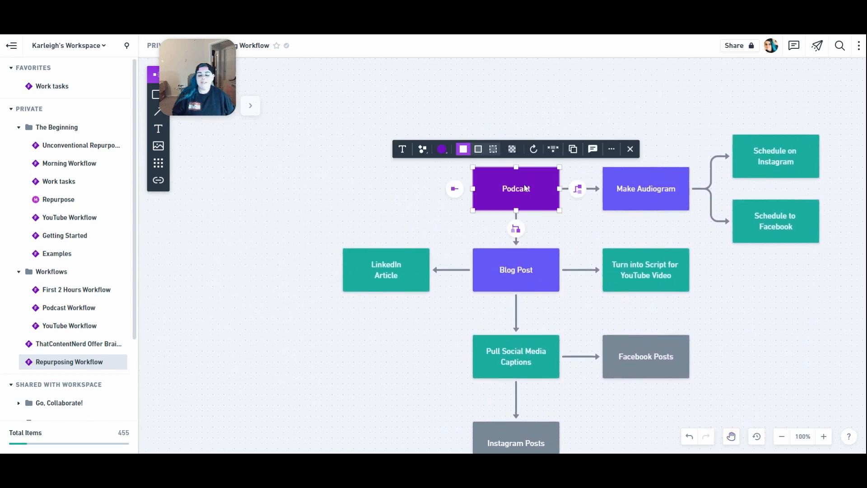
pyautogui.moveTo(542, 204); pyautogui.dragTo(432, 113)
# Shift the LinkedIn Article, Blog Post, YouTube script, captions, Instagram Posts and Facebook Posts boxes left beneath the Podcast box
pyautogui.moveTo(393, 273); pyautogui.dragTo(257, 273)
pyautogui.moveTo(530, 280); pyautogui.dragTo(422, 281)
pyautogui.moveTo(520, 359); pyautogui.dragTo(411, 359)
pyautogui.moveTo(644, 276); pyautogui.dragTo(524, 277)
pyautogui.moveTo(499, 435); pyautogui.dragTo(391, 434)
pyautogui.moveTo(651, 360); pyautogui.dragTo(543, 359)
# Move Make Audiogram and its two Schedule boxes up to line up with the Podcast box
pyautogui.moveTo(656, 186); pyautogui.dragTo(662, 94)
pyautogui.moveTo(774, 158); pyautogui.dragTo(785, 95)
pyautogui.moveTo(775, 243); pyautogui.dragTo(786, 163)
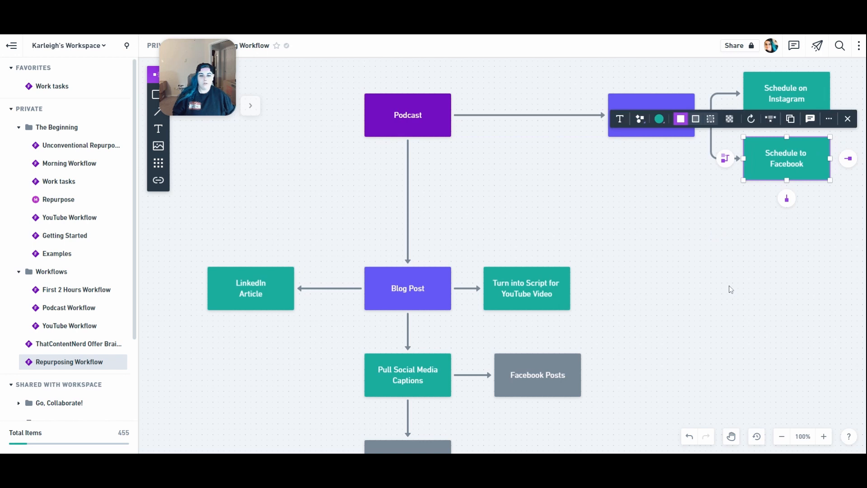
# Zoom out to 50% and bring the whole workflow diagram into view
pyautogui.moveTo(725, 286); pyautogui.dragTo(728, 226)
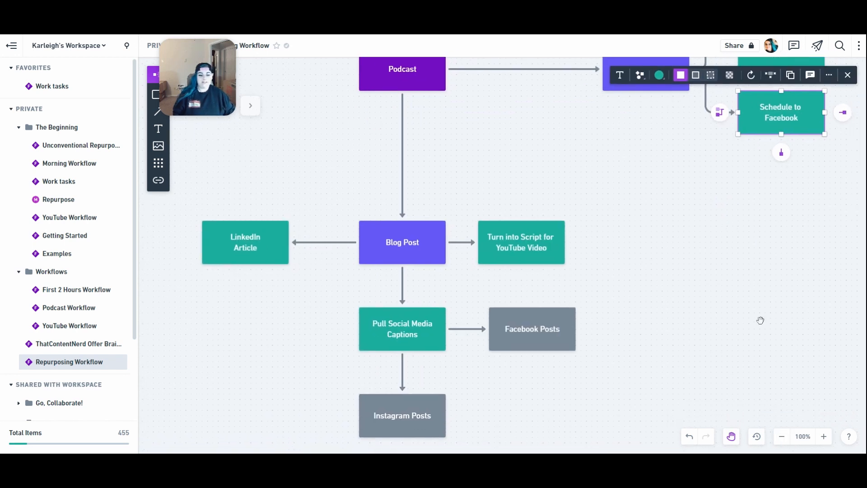
pyautogui.click(800, 439)
pyautogui.click(781, 409)
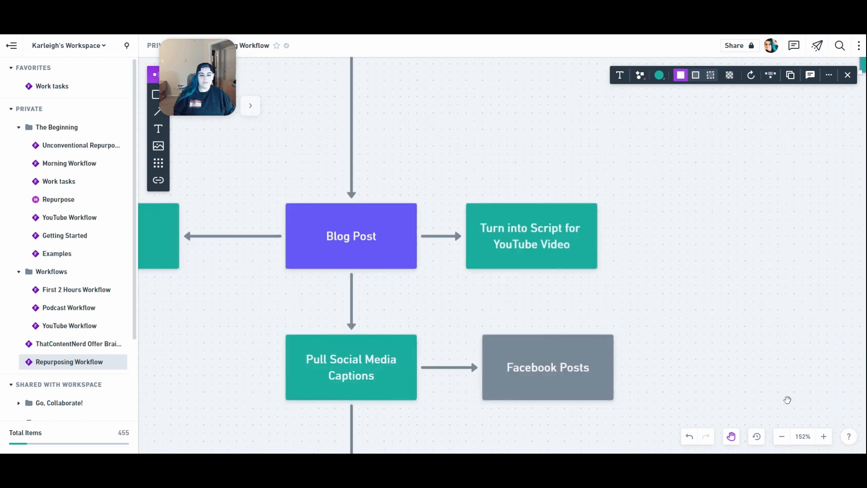
pyautogui.click(802, 436)
pyautogui.click(785, 342)
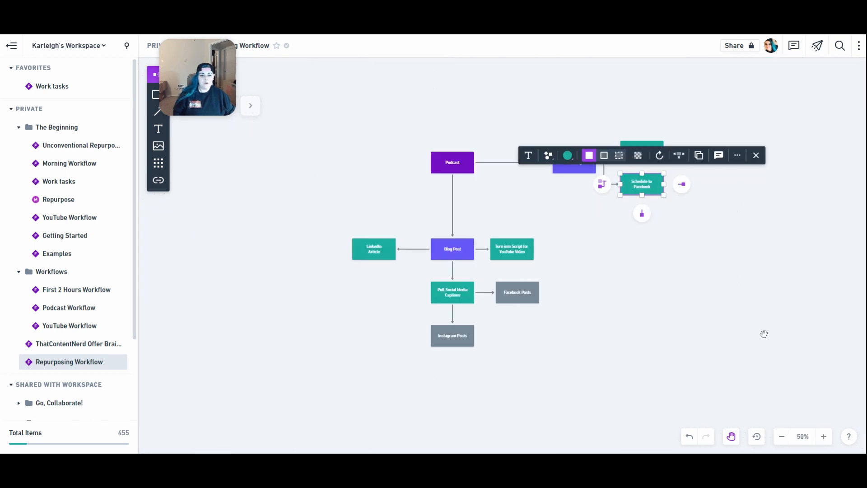
pyautogui.moveTo(719, 314); pyautogui.dragTo(625, 305)
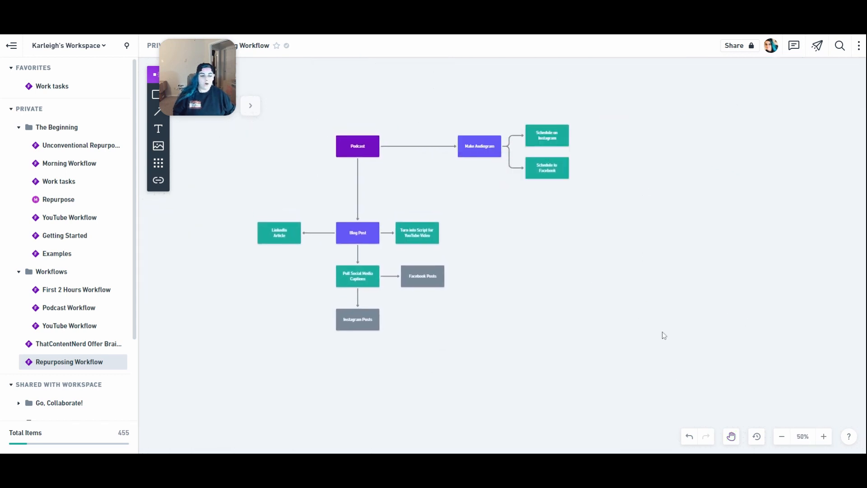
# Detach the arrow between Podcast and Blog Post from the Blog Post box and shorten it so it ends about halfway down the gap
pyautogui.click(824, 436)
pyautogui.click(507, 165)
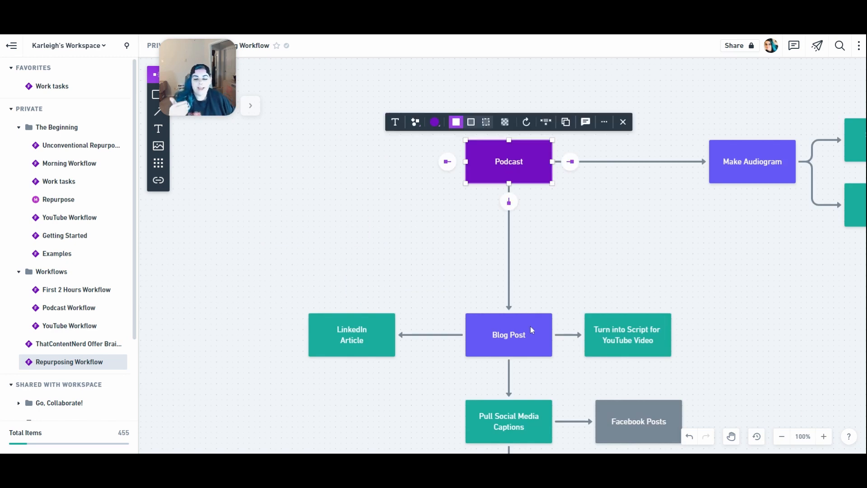
pyautogui.click(510, 247)
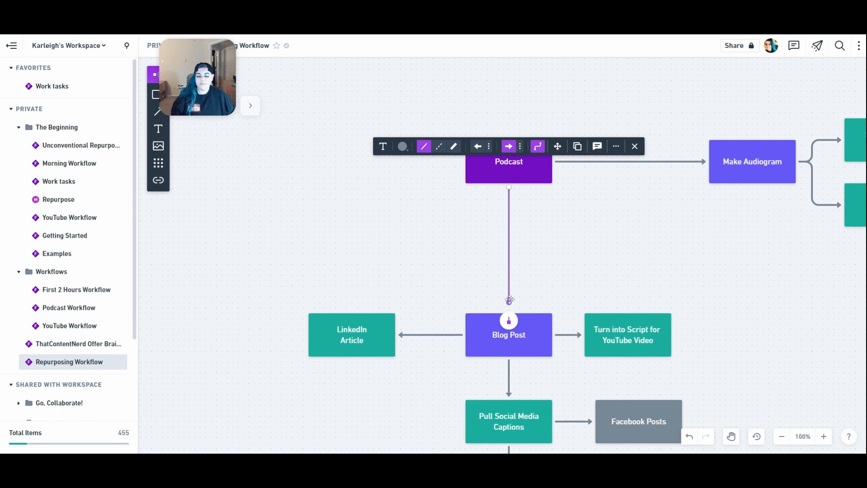
pyautogui.moveTo(509, 300); pyautogui.dragTo(508, 293)
pyautogui.moveTo(508, 218); pyautogui.dragTo(508, 225)
pyautogui.click(507, 244)
# Insert a rectangle labelled "Transcribe audio" at the end of the Podcast arrow and connect it to the Blog Post box
pyautogui.click(165, 95)
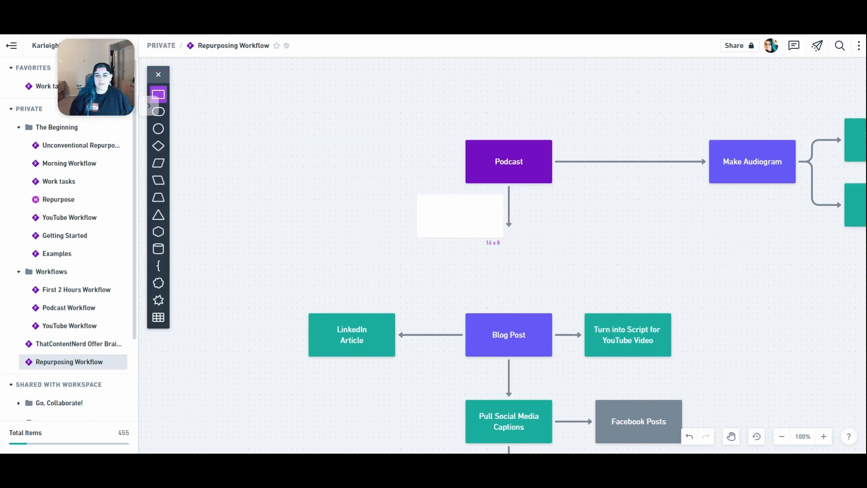
pyautogui.click(509, 233)
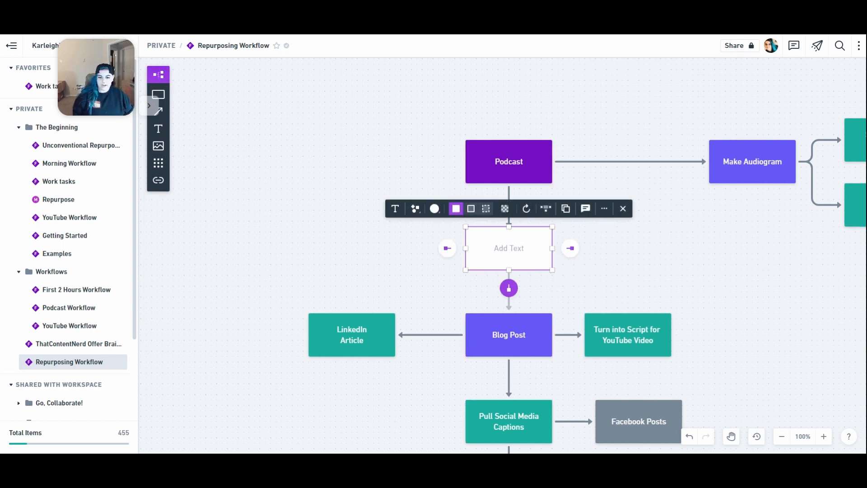
pyautogui.click(508, 287)
pyautogui.click(515, 248)
pyautogui.moveTo(519, 250); pyautogui.dragTo(531, 253)
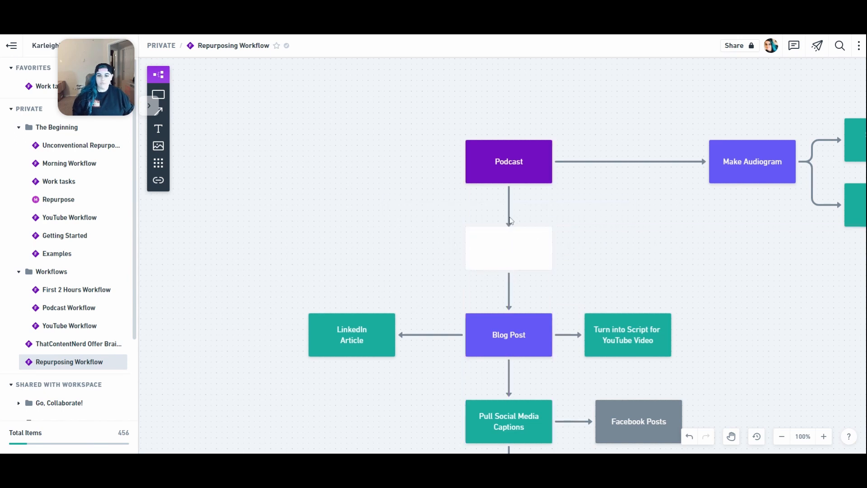
pyautogui.write('Transcribe audio')
# Relabel the Blog Post box "Optimize Transcription For Blog Post" and move the YouTube script box further right
pyautogui.click(510, 334)
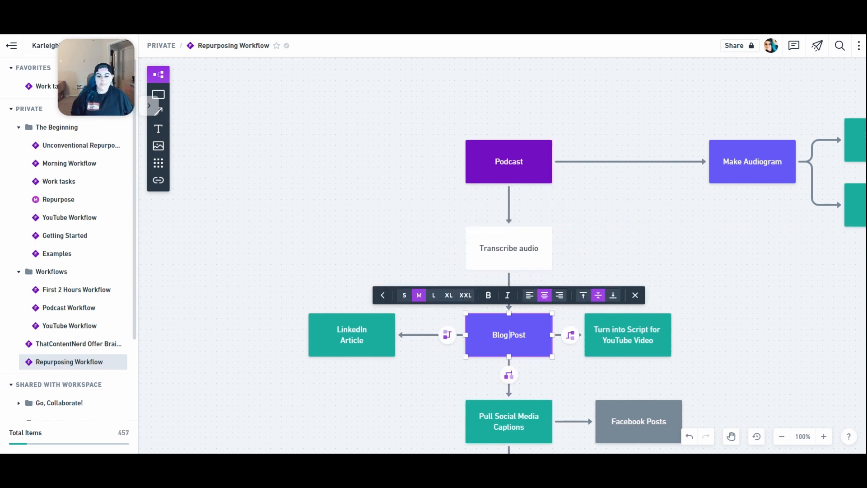
pyautogui.write('Optimize Transcription For')
pyautogui.click(708, 345)
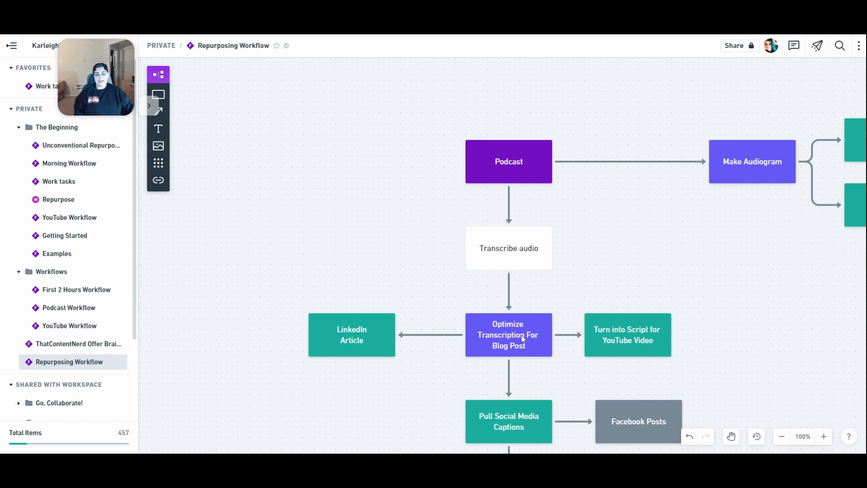
pyautogui.moveTo(610, 341); pyautogui.dragTo(655, 342)
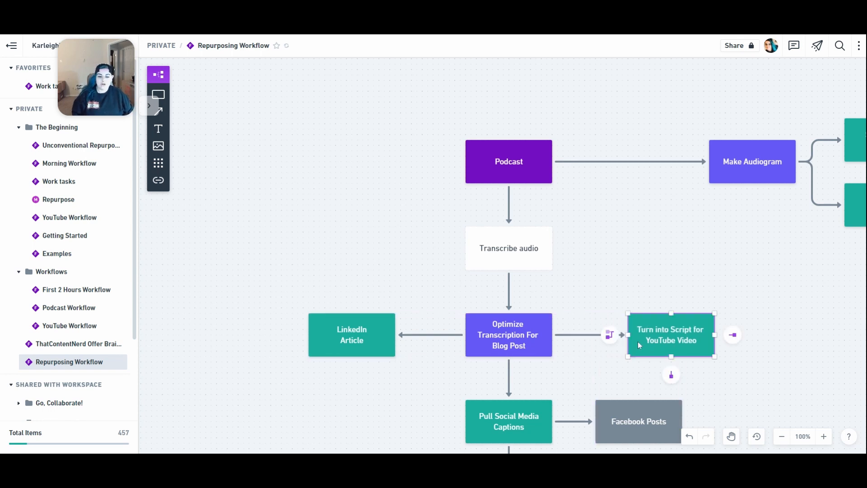
# Add two connected boxes side by side beneath the Instagram Posts box
pyautogui.moveTo(764, 416); pyautogui.dragTo(715, 229)
pyautogui.click(453, 316)
pyautogui.click(453, 349)
pyautogui.moveTo(440, 393); pyautogui.dragTo(386, 392)
pyautogui.click(454, 324)
pyautogui.click(453, 349)
# Label the two boxes beneath Instagram Posts "4 Static Posts" and "2 Carousel Posts"
pyautogui.doubleClick(399, 396)
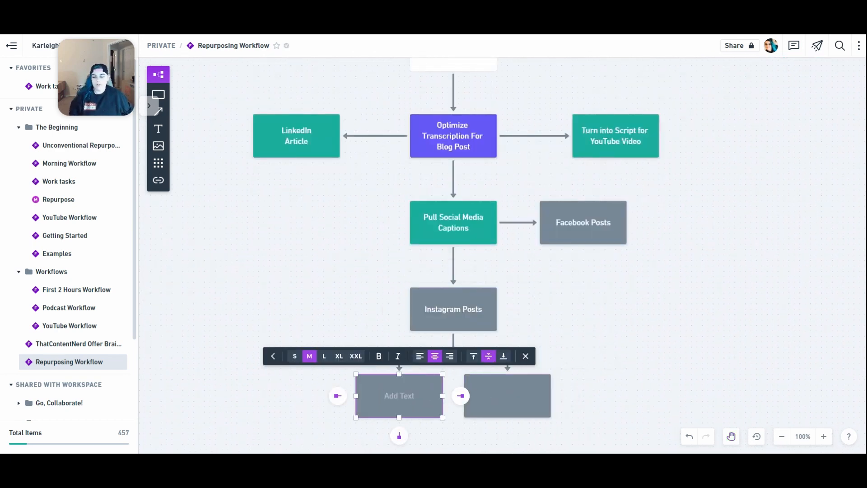
pyautogui.write('4 Stati')
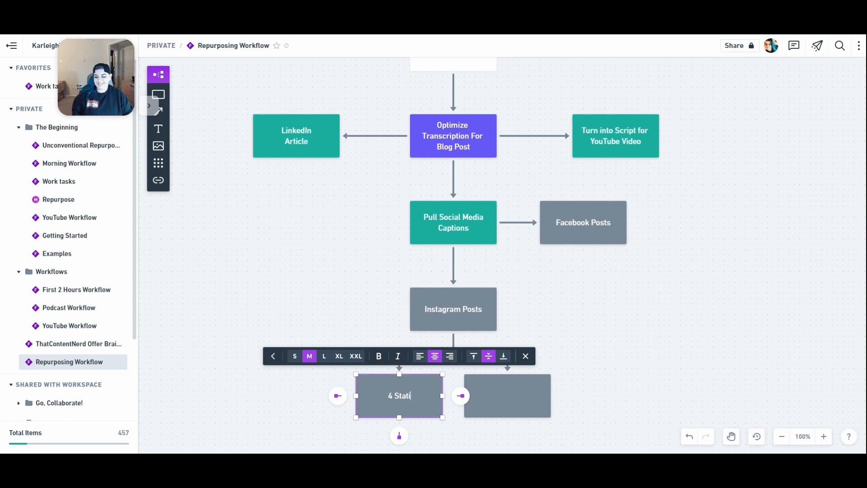
pyautogui.write('c Posts')
pyautogui.doubleClick(508, 396)
pyautogui.write('2 Carousel Posts')
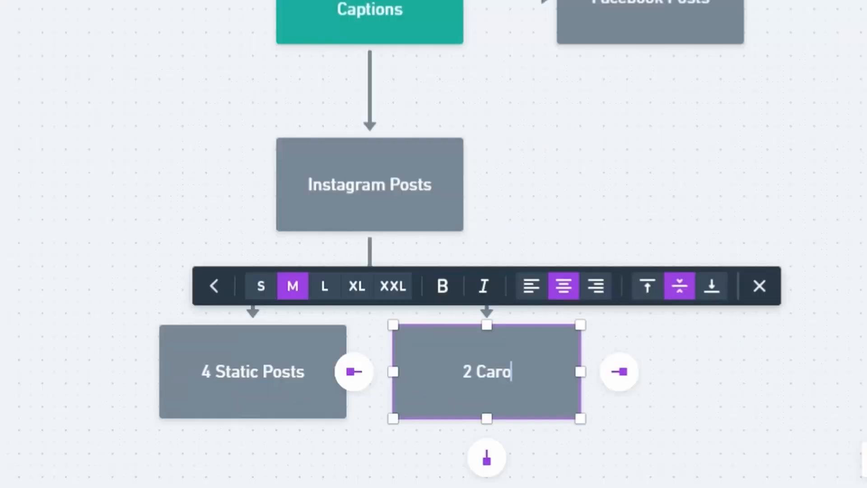
# Add a third connected box beneath Instagram Posts labelled "1 Reel Caption", spacing the three boxes out with 2 Carousel Posts in the centre
pyautogui.click(453, 328)
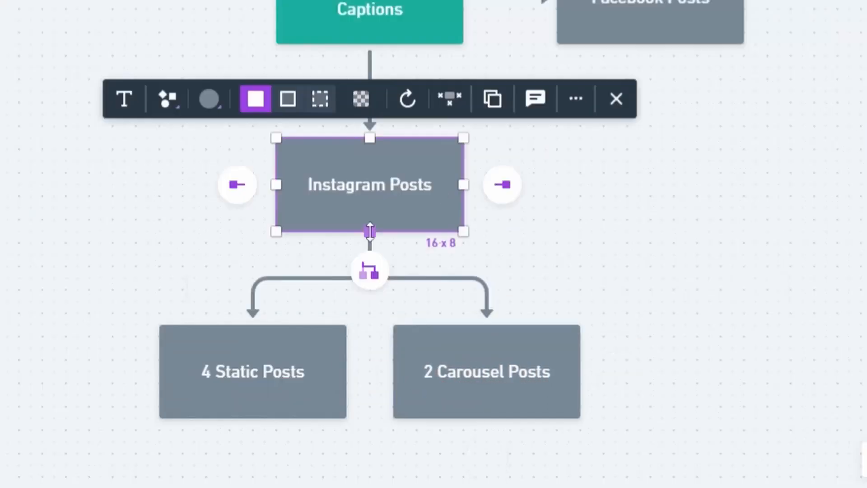
pyautogui.click(370, 270)
pyautogui.moveTo(288, 341); pyautogui.dragTo(159, 341)
pyautogui.moveTo(501, 357); pyautogui.dragTo(384, 357)
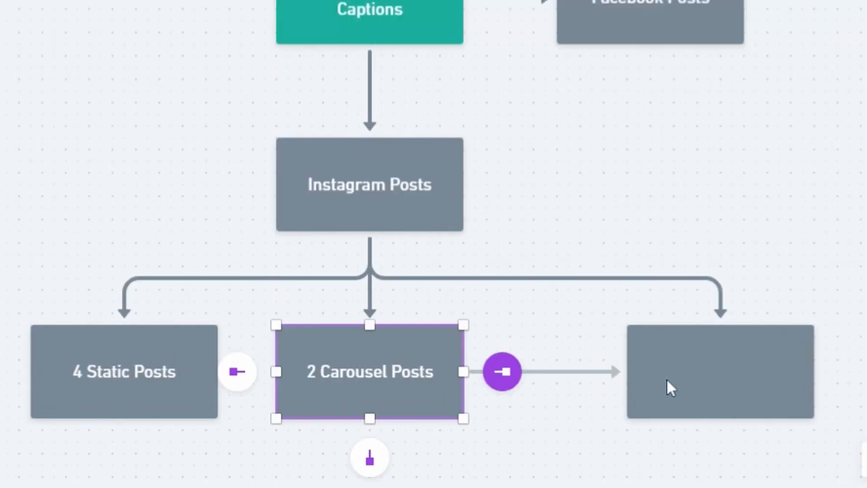
pyautogui.moveTo(677, 381); pyautogui.dragTo(584, 381)
pyautogui.doubleClick(584, 381)
pyautogui.write('1 Reel Caption')
pyautogui.click(685, 218)
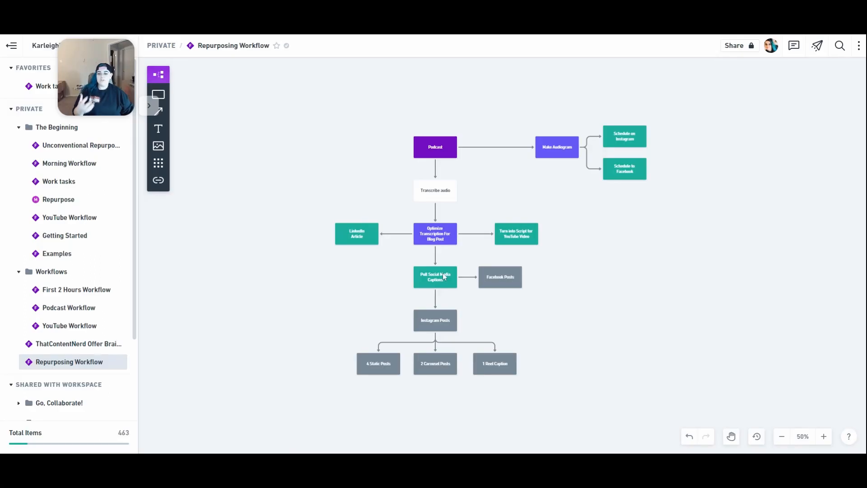
pyautogui.click(452, 236)
pyautogui.click(410, 251)
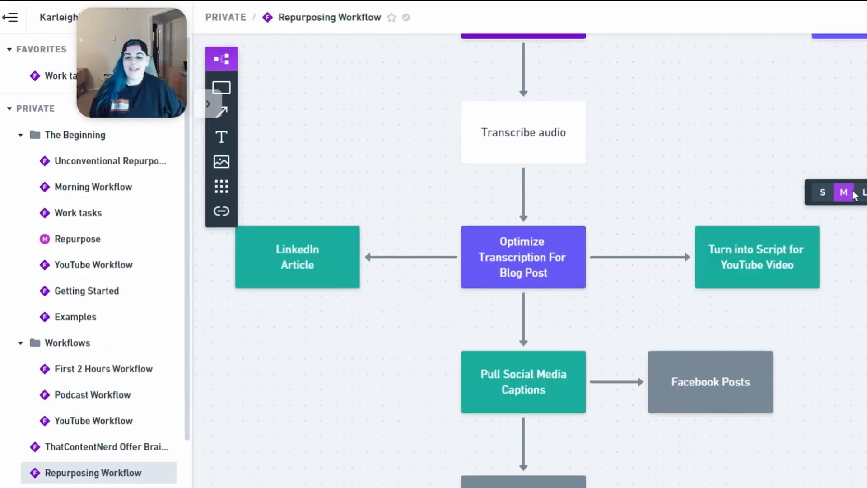
# Place a standalone XXL text reading "fgfgdf" in the empty area below the Make Audiogram and Schedule boxes
pyautogui.click(227, 139)
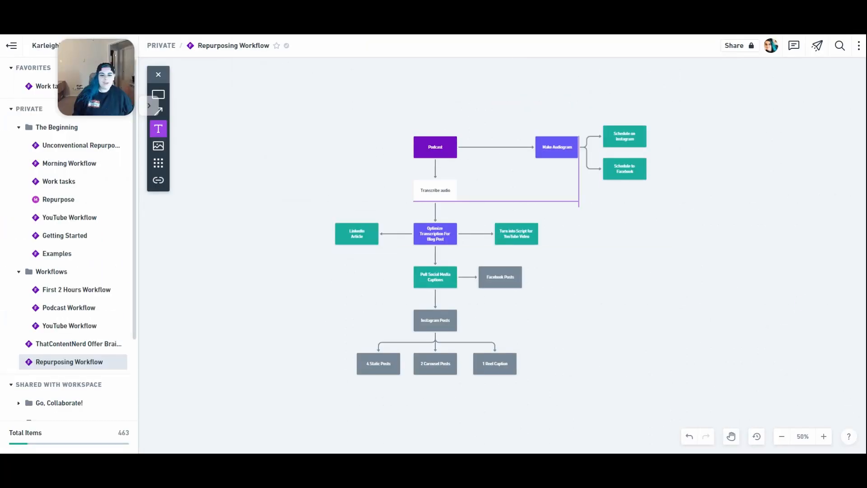
pyautogui.click(578, 204)
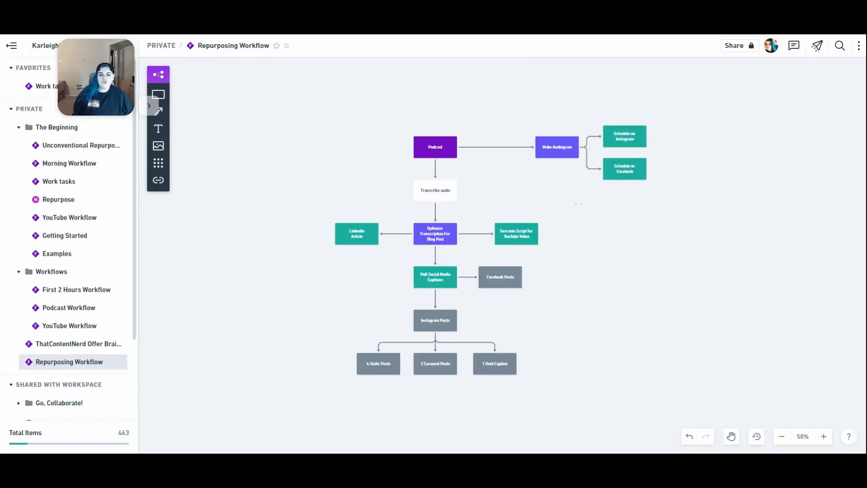
pyautogui.click(515, 183)
pyautogui.write('fgfgdf')
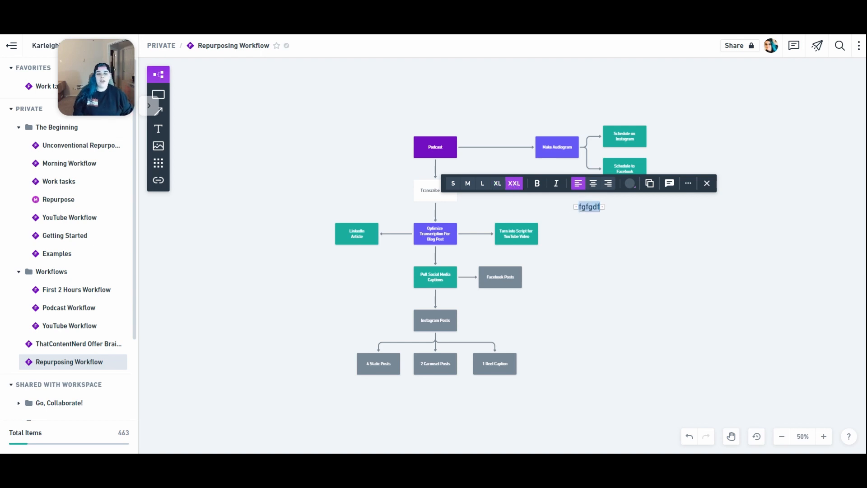
# Try smaller sizes on the standalone text, set it back to XXL and replace its wording with "This is a heading"
pyautogui.click(822, 435)
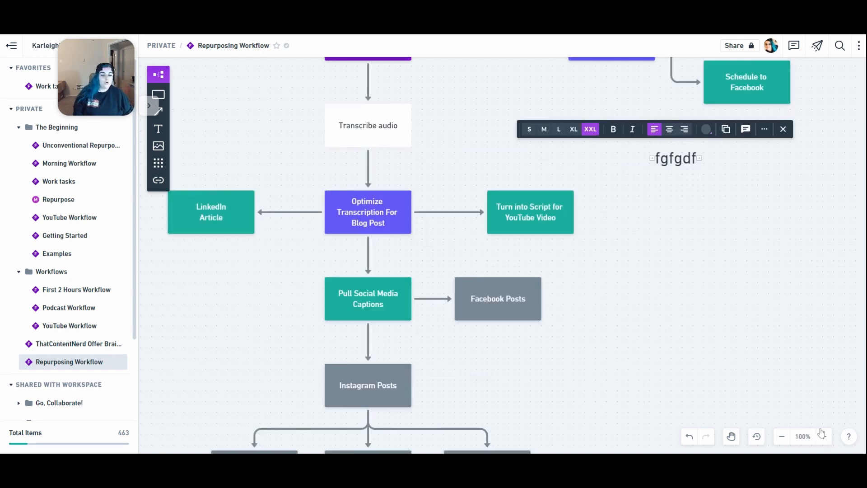
pyautogui.click(648, 156)
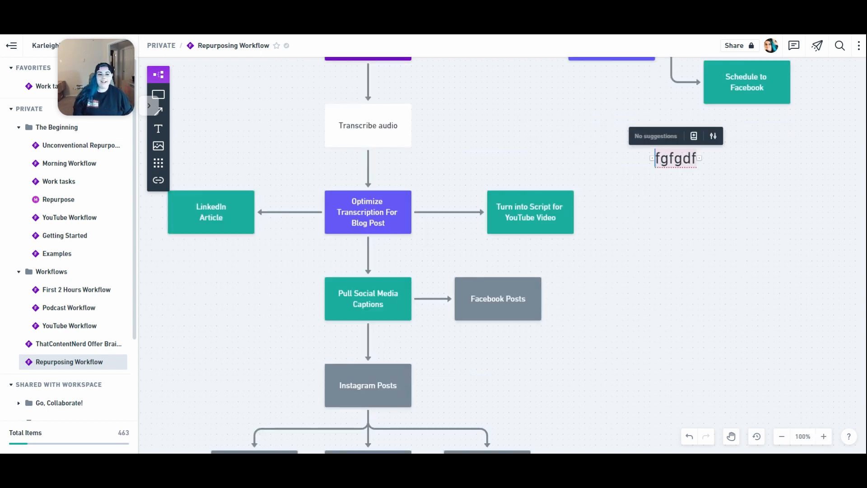
pyautogui.doubleClick(668, 156)
pyautogui.click(579, 129)
pyautogui.click(595, 129)
pyautogui.click(550, 129)
pyautogui.click(611, 129)
pyautogui.write('This is a heading')
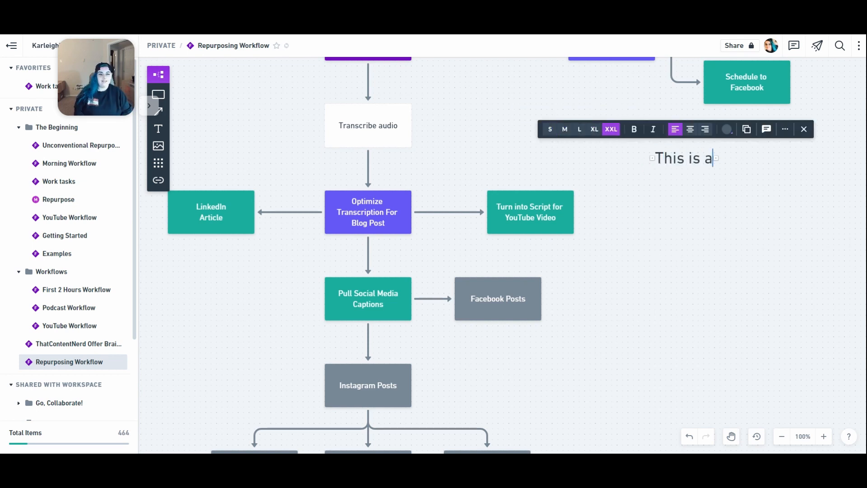
# Add the text "This is a paragraph" in Large size, aligned directly beneath the heading
pyautogui.click(661, 175)
pyautogui.write('This is a paragraph')
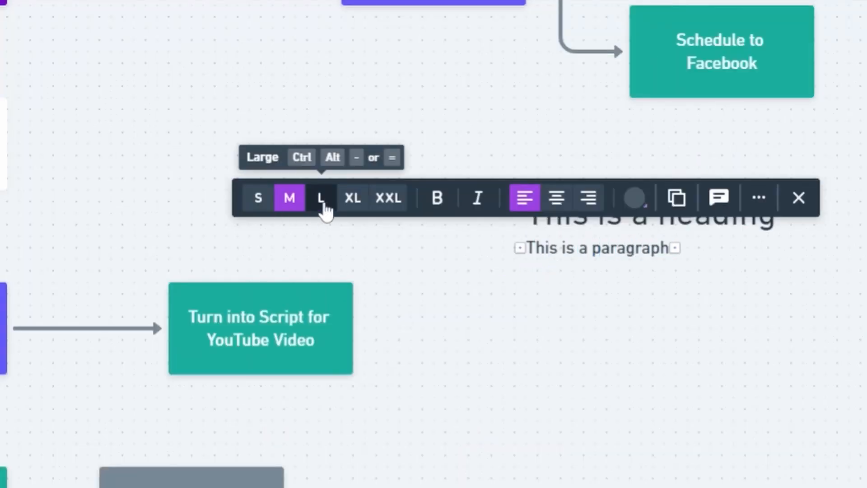
pyautogui.click(323, 201)
pyautogui.click(580, 267)
pyautogui.moveTo(597, 256); pyautogui.dragTo(584, 256)
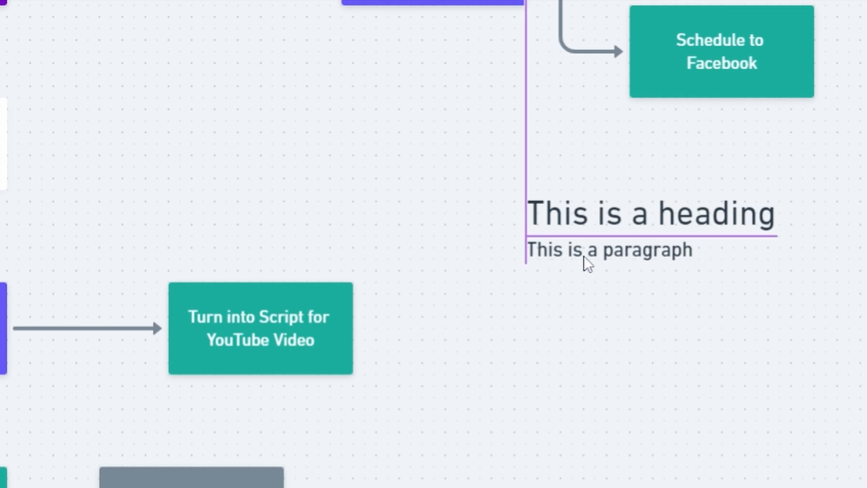
# Add the text "This is another paragraph." in Medium size below the first paragraph
pyautogui.write('This ia')
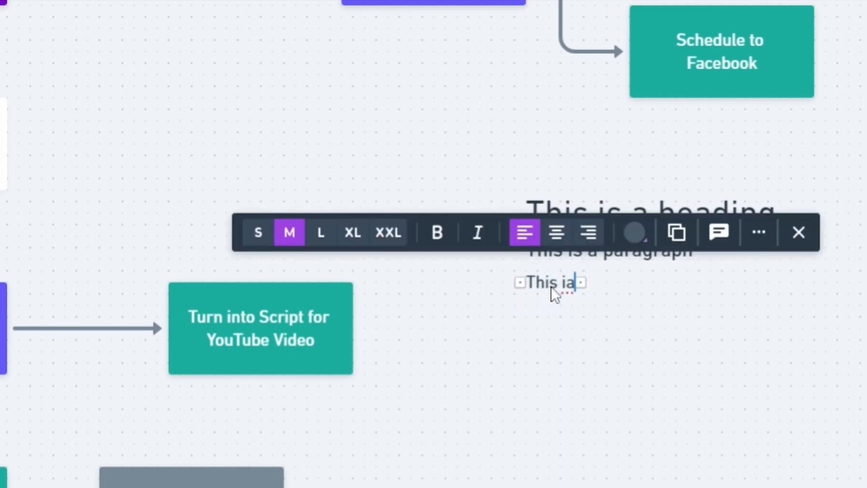
pyautogui.press('BackSpace')
pyautogui.write('s anothe')
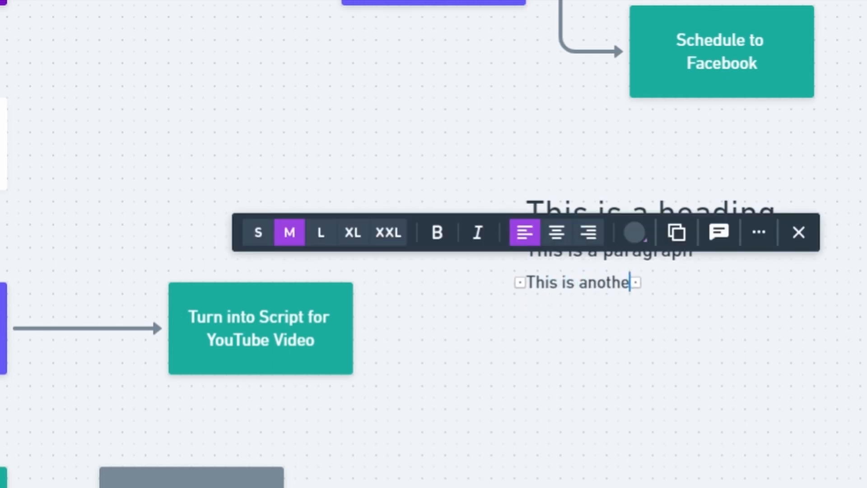
pyautogui.write('r paragraph.')
pyautogui.click(680, 195)
# Spread out the three texts: heading up and left, first paragraph up and right, second paragraph further down
pyautogui.moveTo(681, 164); pyautogui.dragTo(556, 131)
pyautogui.moveTo(707, 175); pyautogui.dragTo(745, 141)
pyautogui.click(721, 193)
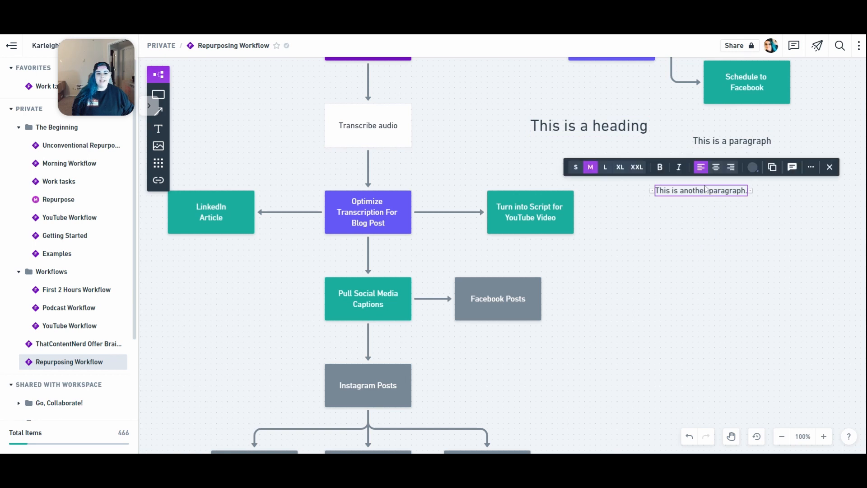
pyautogui.moveTo(705, 189); pyautogui.dragTo(704, 226)
pyautogui.click(654, 153)
# Draw an arrow from the heading to the first paragraph and another from the second paragraph to the Instagram Posts box
pyautogui.click(160, 112)
pyautogui.moveTo(629, 145)
pyautogui.mouseDown()
pyautogui.moveTo(626, 163)
pyautogui.moveTo(714, 150)
pyautogui.mouseUp()
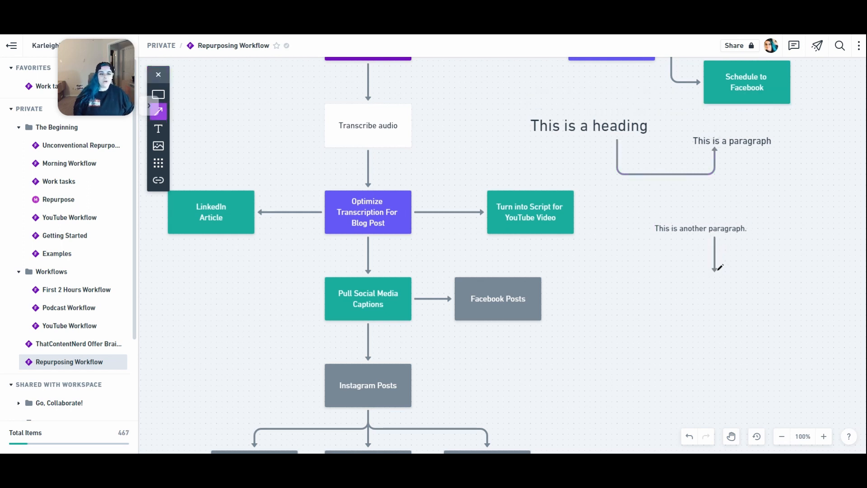
pyautogui.moveTo(620, 376); pyautogui.dragTo(423, 384)
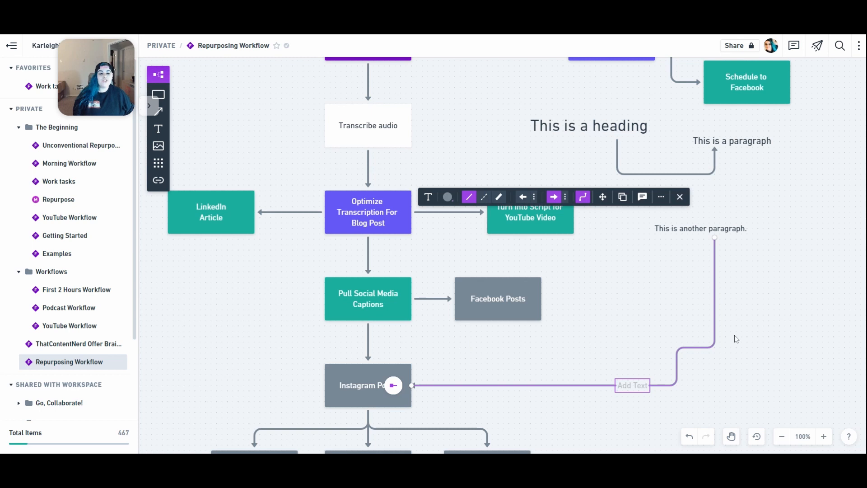
# Label the arrow leading into the Instagram Posts box "Repurposing Idea"
pyautogui.write('Repuporp')
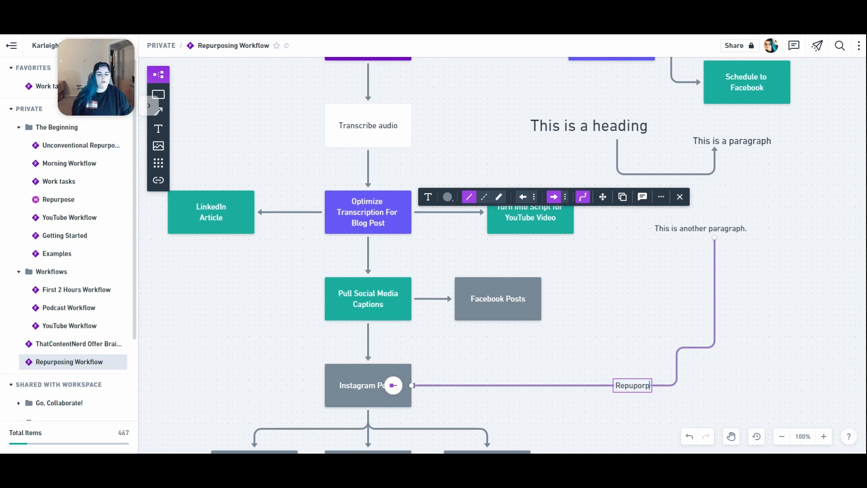
pyautogui.press('BackSpace')
pyautogui.press('BackSpace')
pyautogui.press('BackSpace')
pyautogui.press('BackSpace')
pyautogui.write('rposing Idea')
# Preview the available shapes, including rectangle, circle, cylinder, brace and table
pyautogui.click(158, 94)
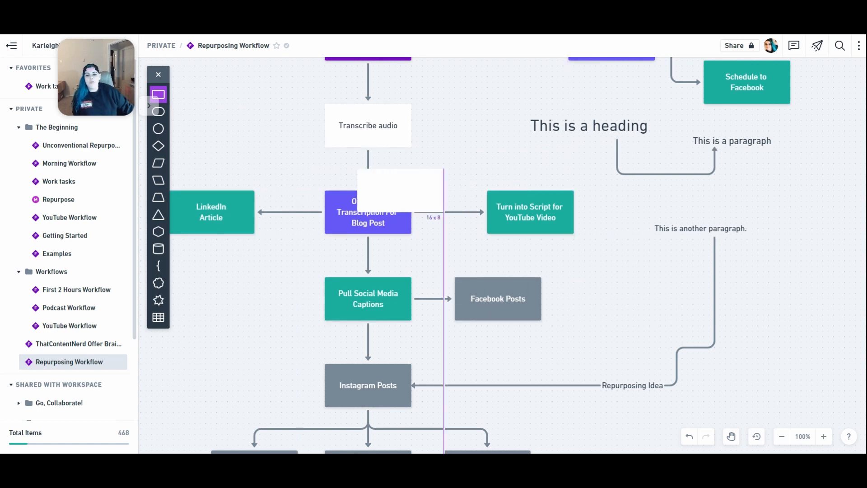
pyautogui.click(158, 130)
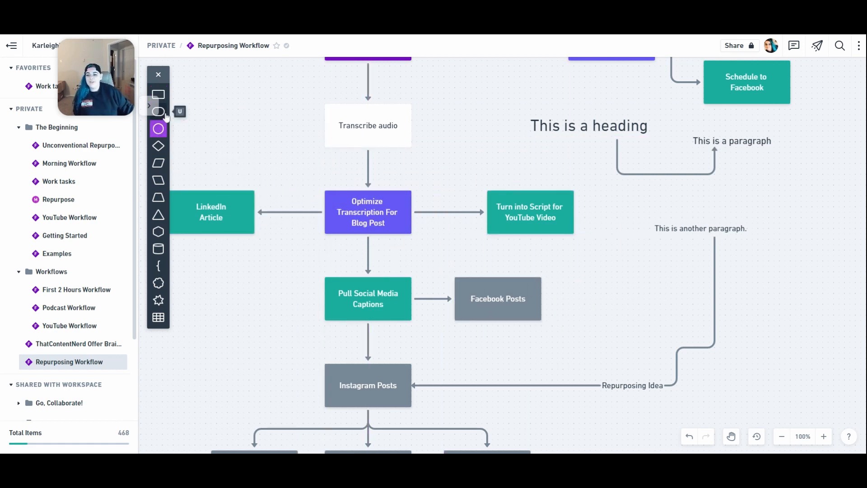
pyautogui.click(158, 248)
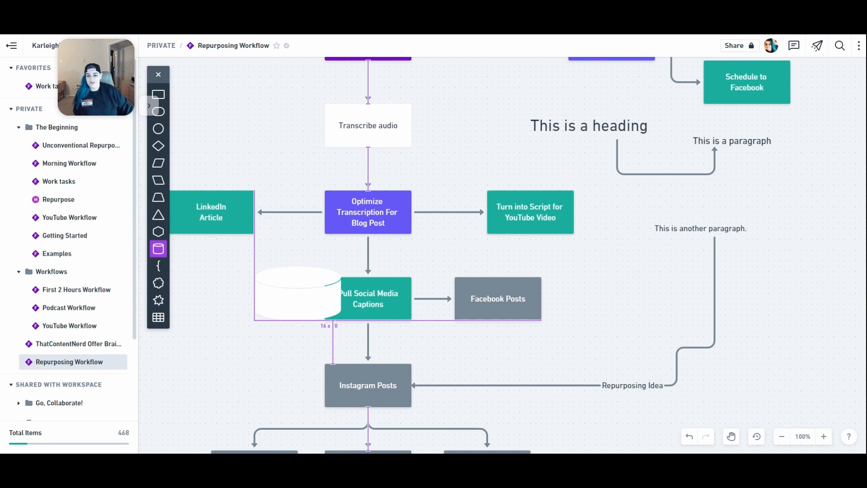
pyautogui.click(158, 266)
pyautogui.click(158, 284)
pyautogui.click(158, 317)
pyautogui.moveTo(292, 313); pyautogui.dragTo(265, 313)
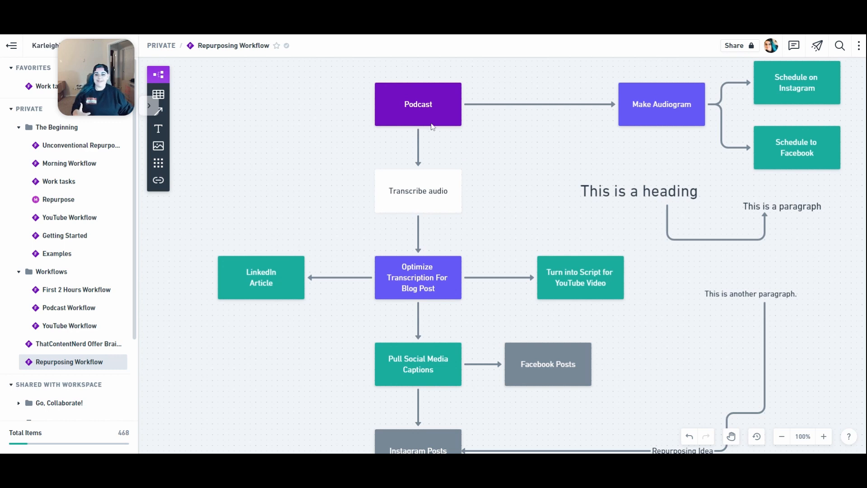
# Review the copy, style, ordering, group and lock options available for the Podcast box
pyautogui.click(433, 125)
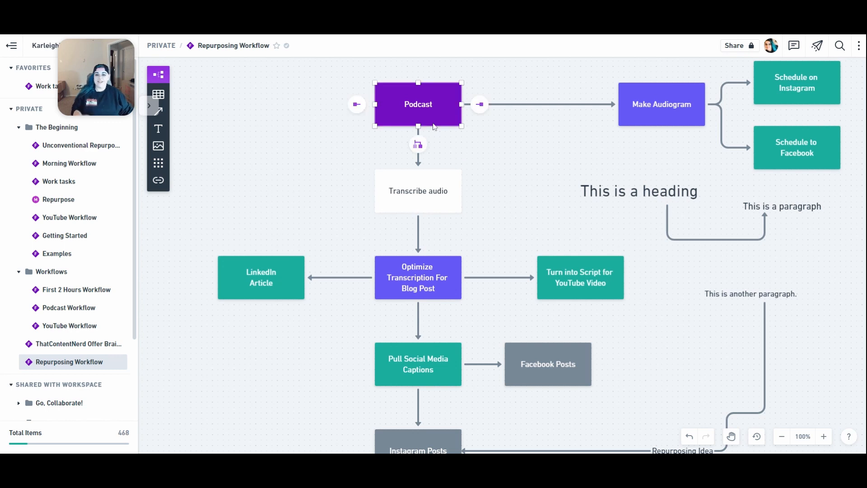
pyautogui.rightClick(440, 118)
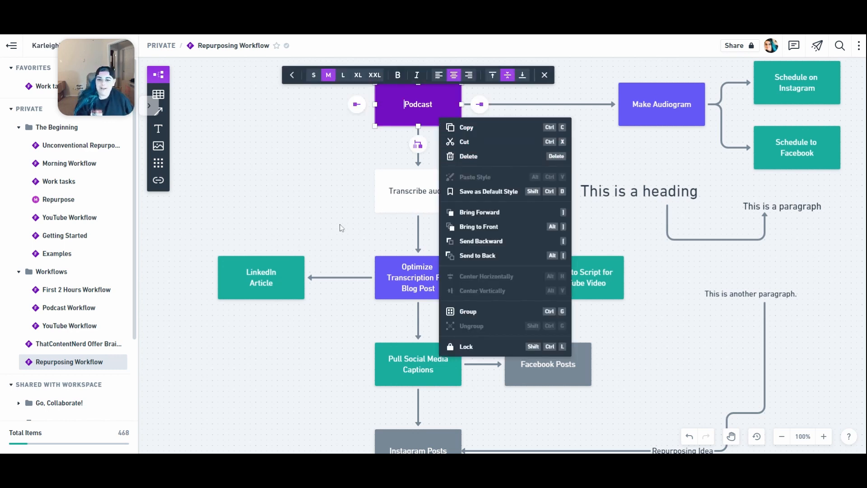
pyautogui.click(344, 180)
pyautogui.scroll(-2, 703, 231)
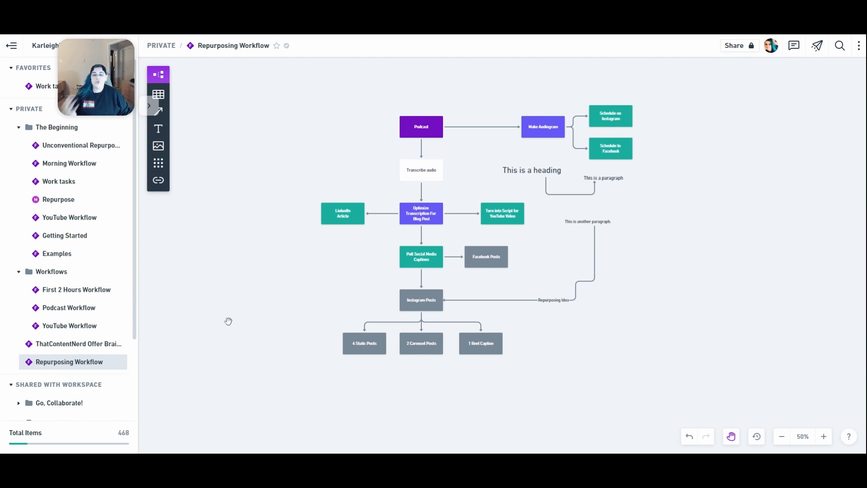
# Check the diagram's export settings for size and background, and view its comments
pyautogui.click(818, 47)
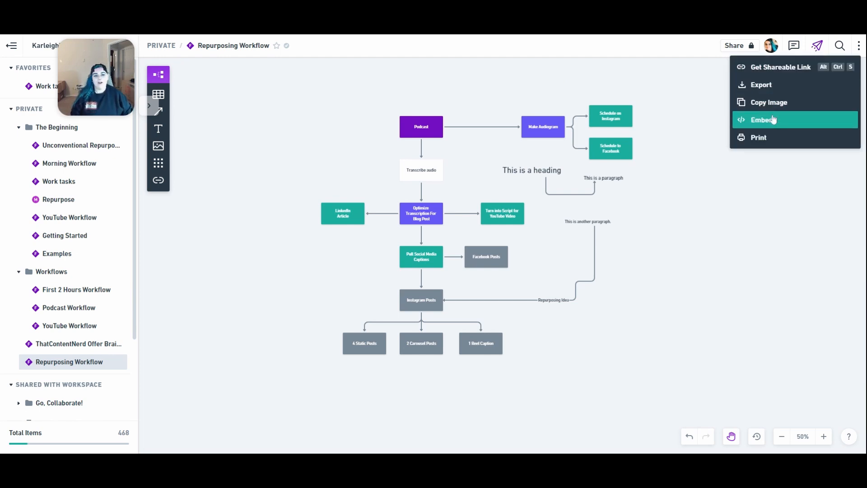
pyautogui.click(772, 89)
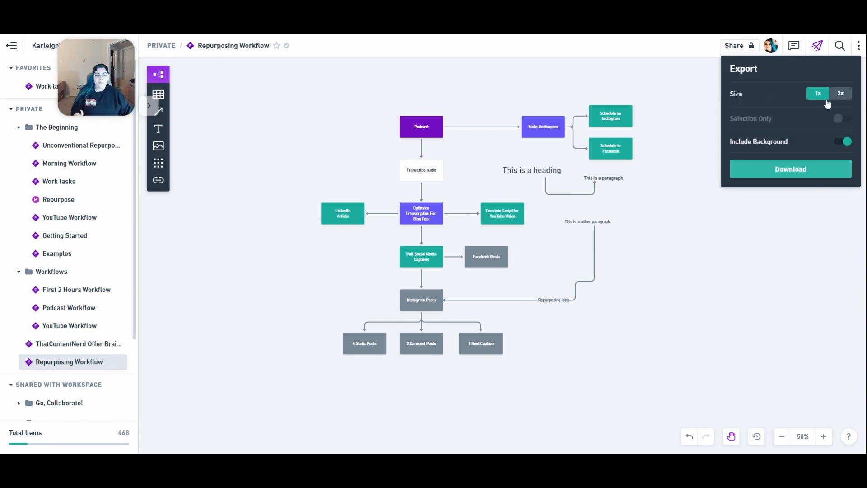
pyautogui.click(791, 221)
pyautogui.click(795, 46)
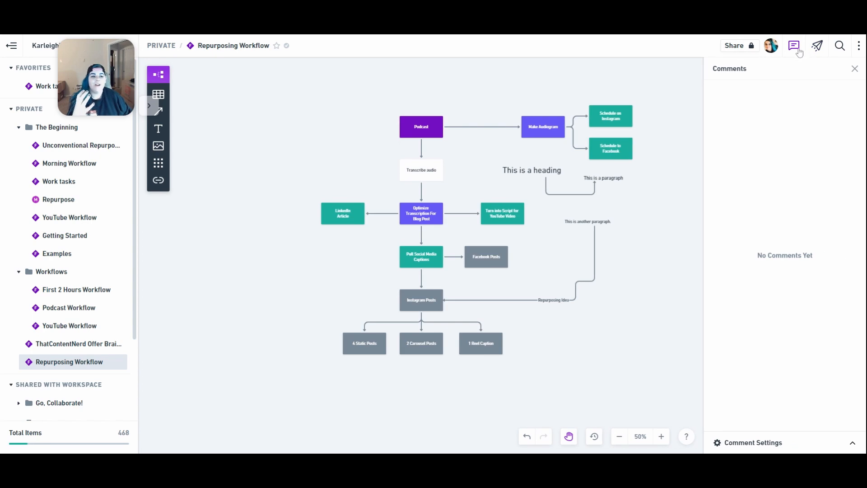